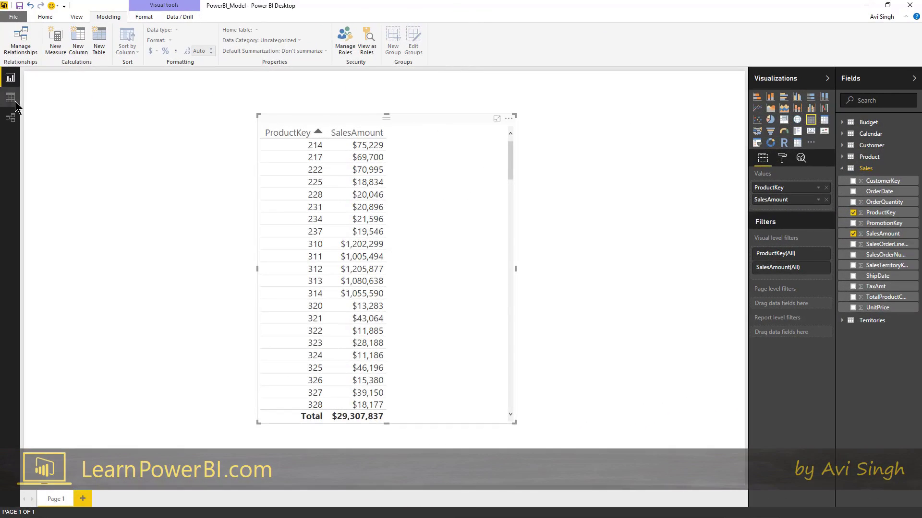
Step: Inspect the Product table's rows in Data view
click(11, 98)
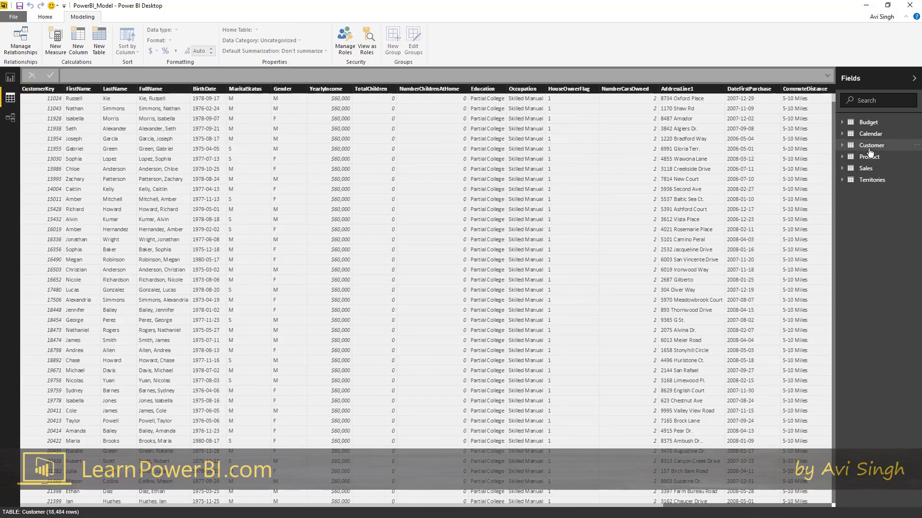
click(870, 157)
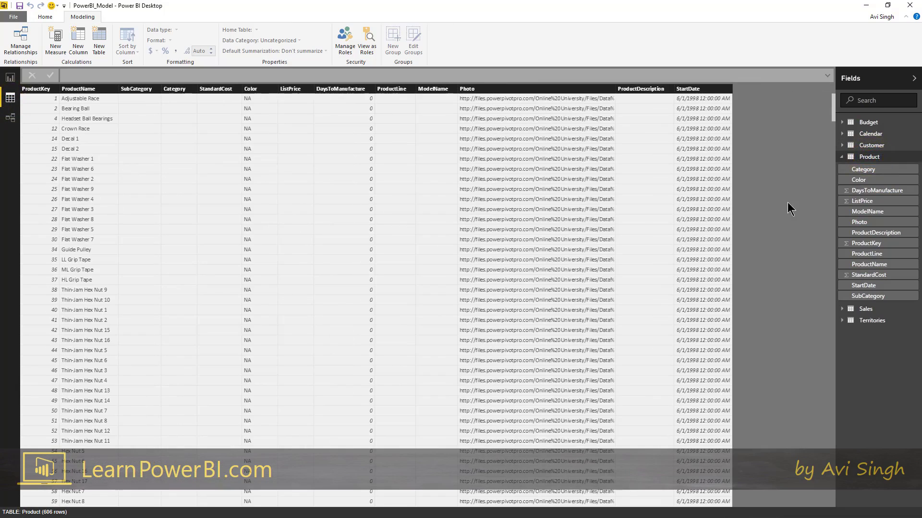
drag(833, 116, 180, 321)
drag(111, 329, 131, 338)
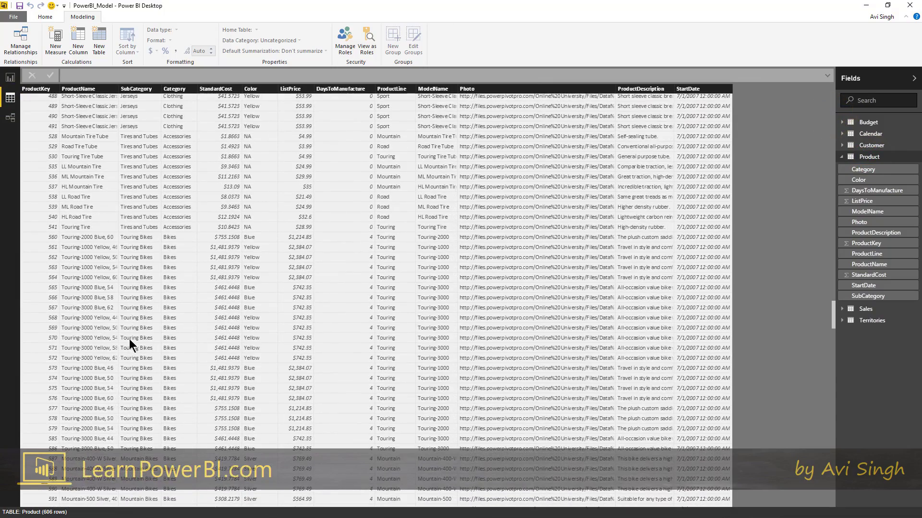
Step: Replace ProductKey with Product Category in the SalesAmount table visual
click(12, 79)
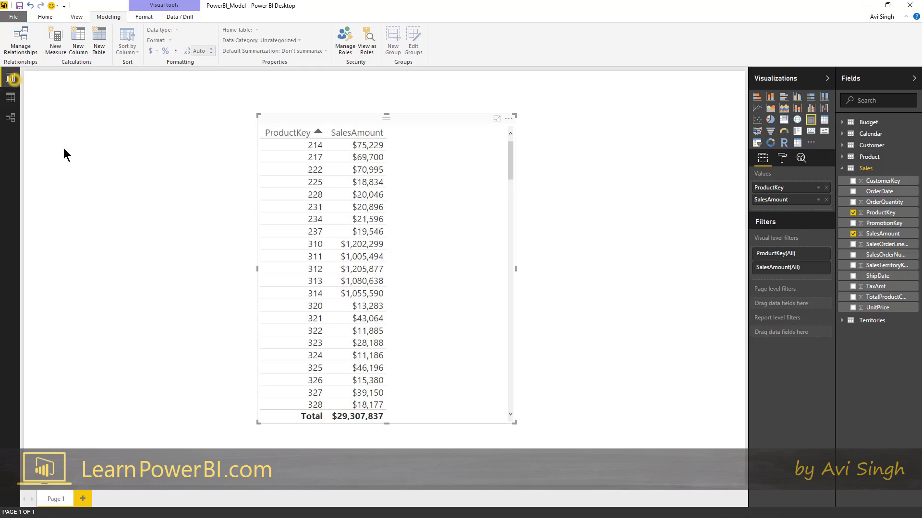
drag(355, 123, 353, 118)
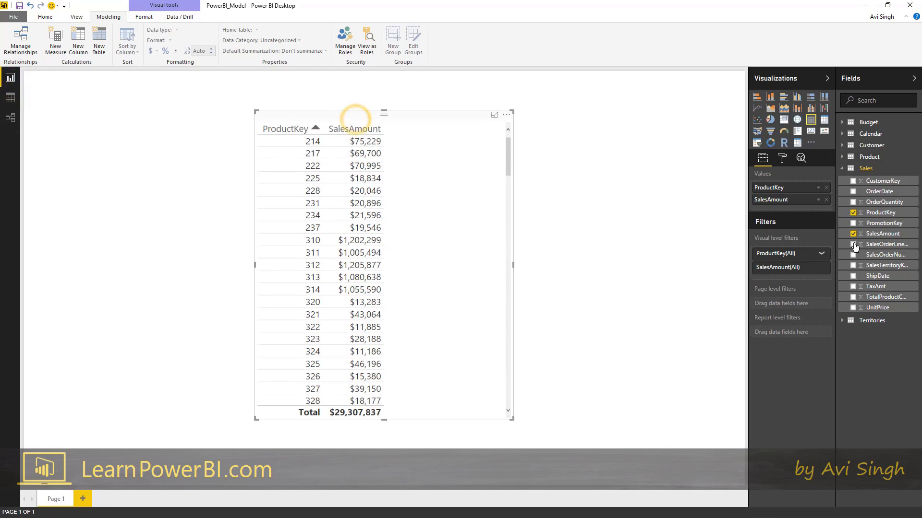
click(826, 192)
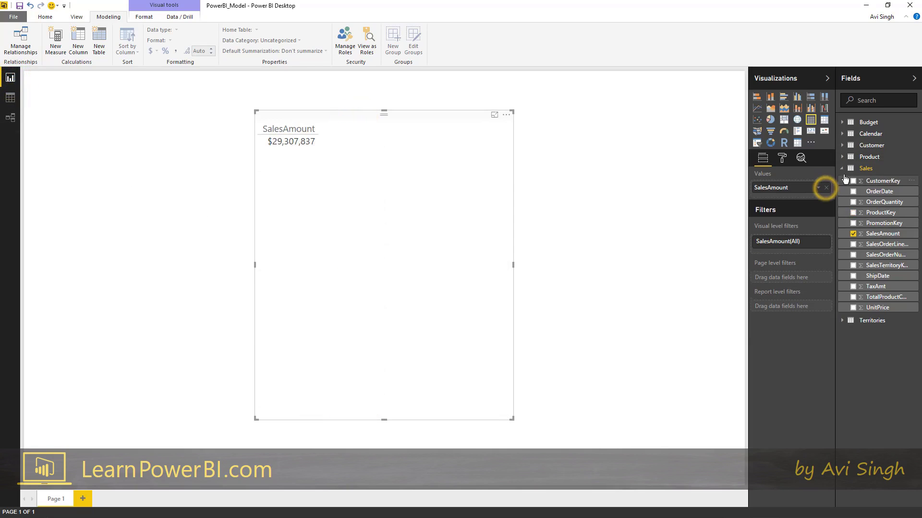
click(842, 157)
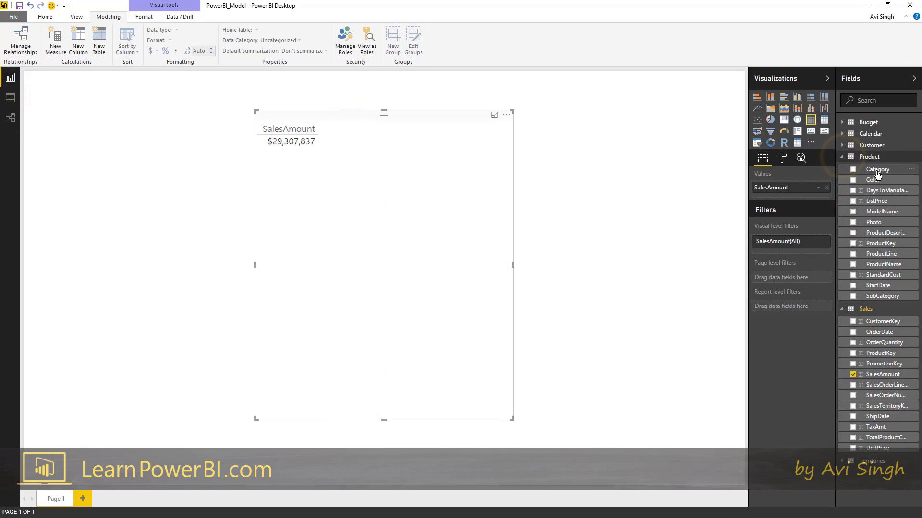
drag(876, 171, 811, 189)
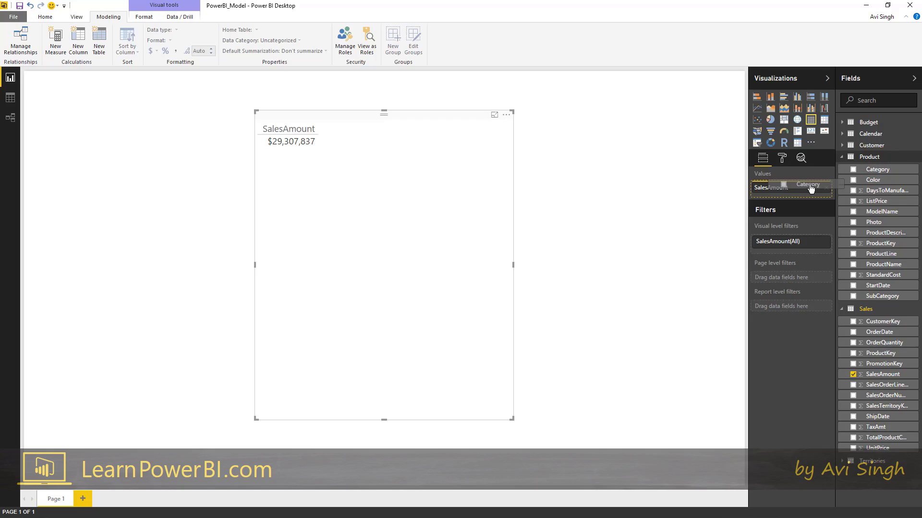
drag(810, 189, 810, 190)
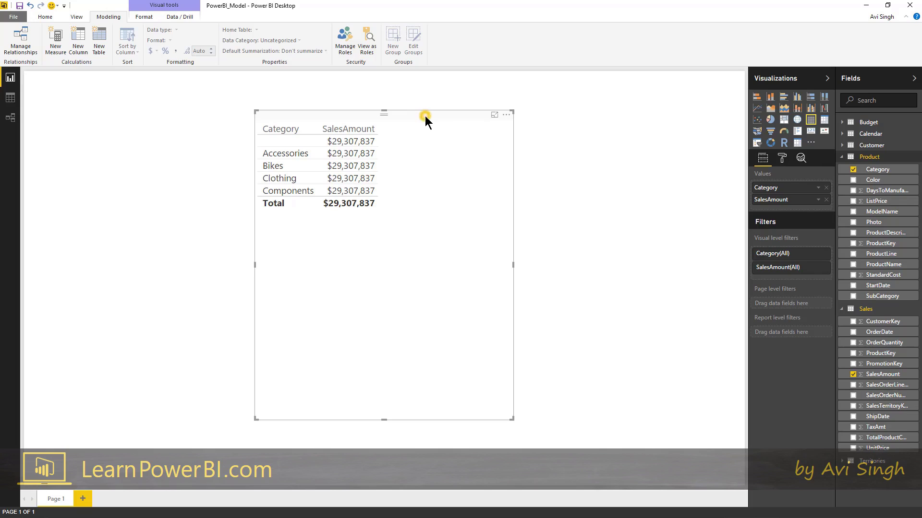
Step: Compare the Sales and Product data grids, ending on Product's 606 rows
click(870, 160)
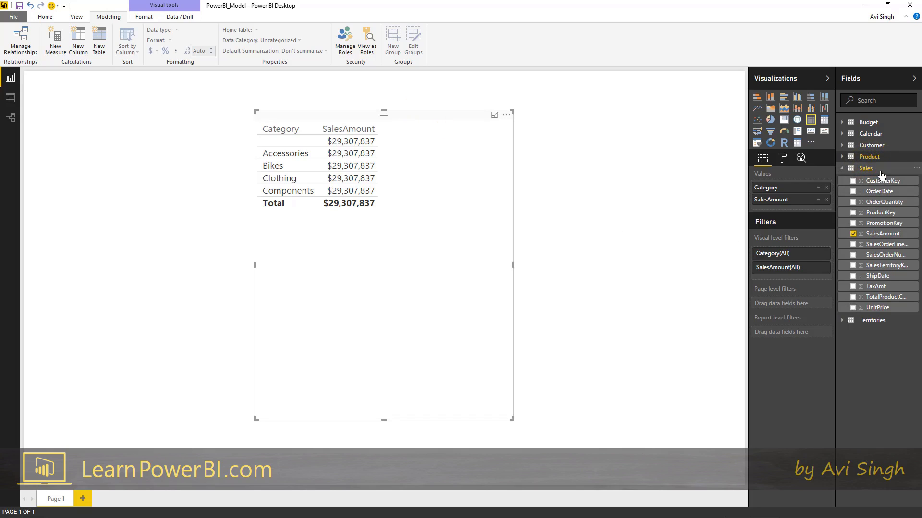
click(10, 118)
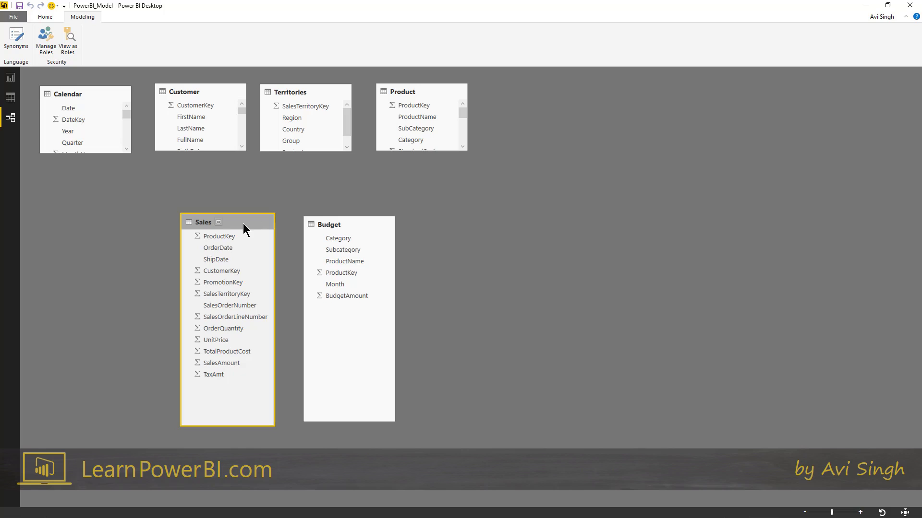
click(10, 98)
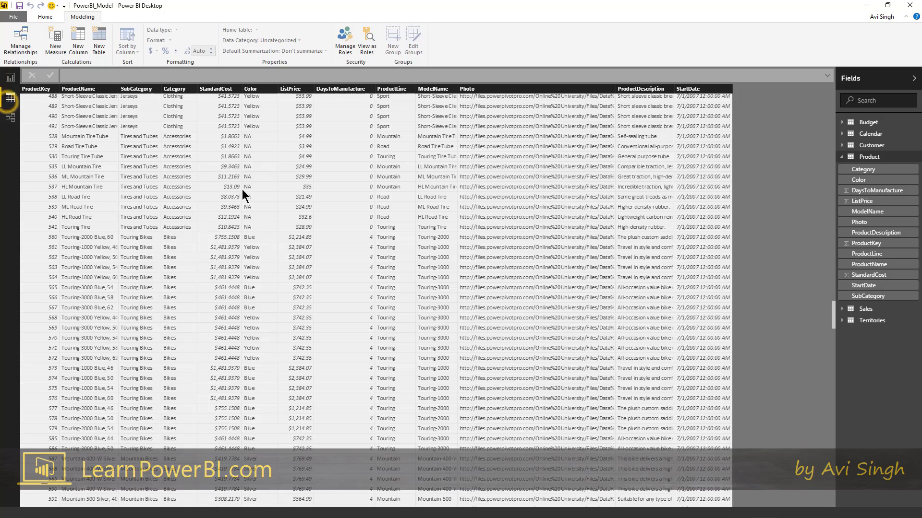
click(842, 157)
click(864, 168)
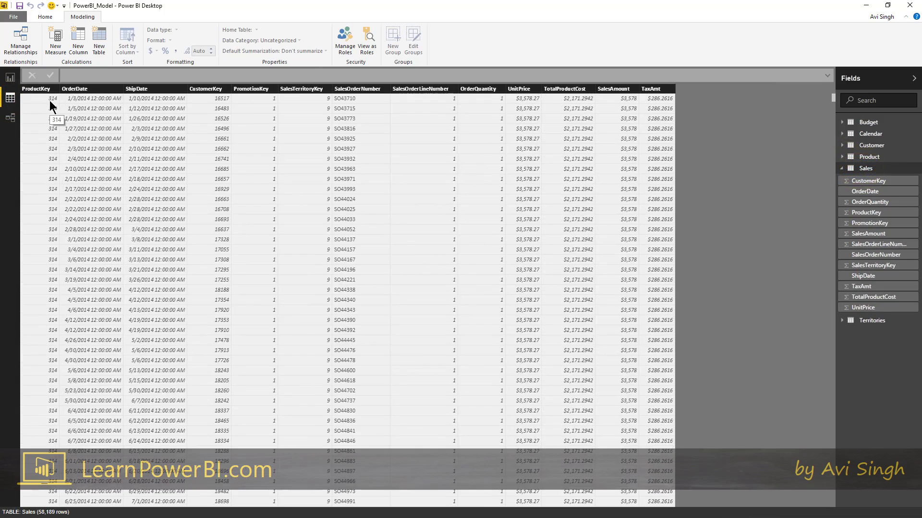
click(871, 158)
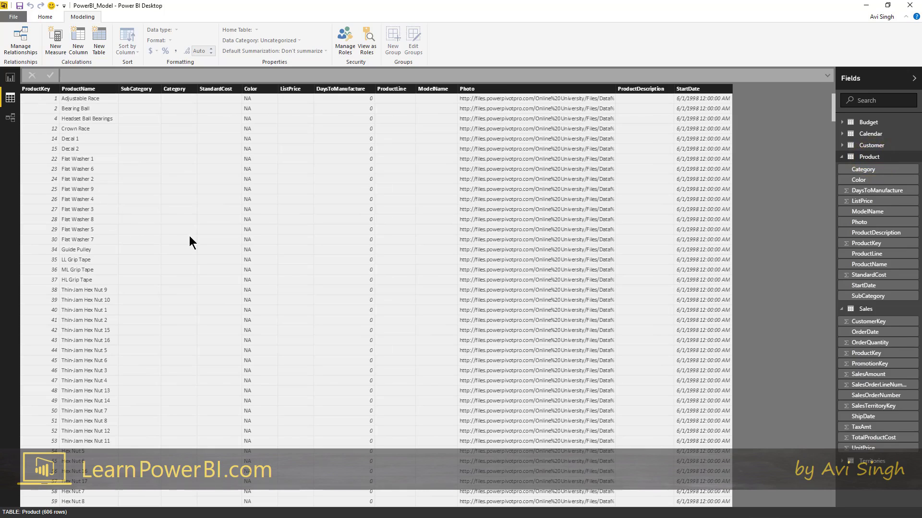
click(846, 158)
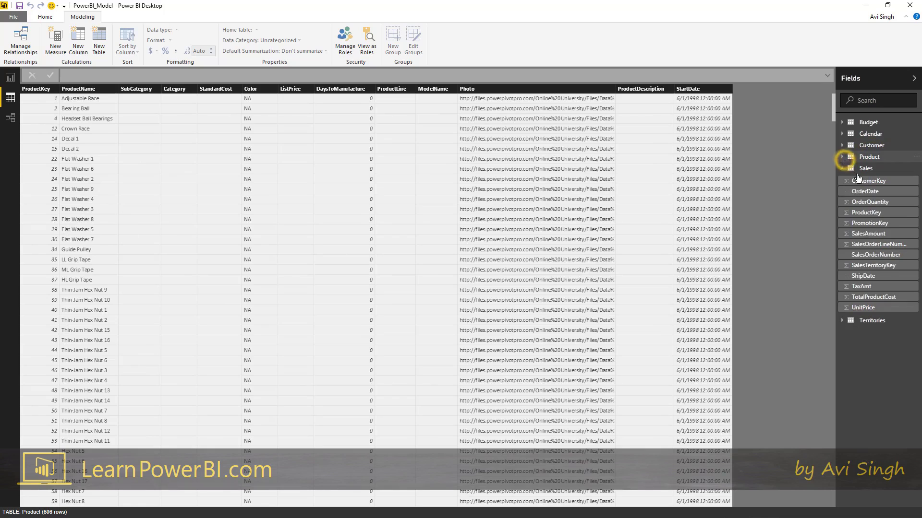
click(870, 169)
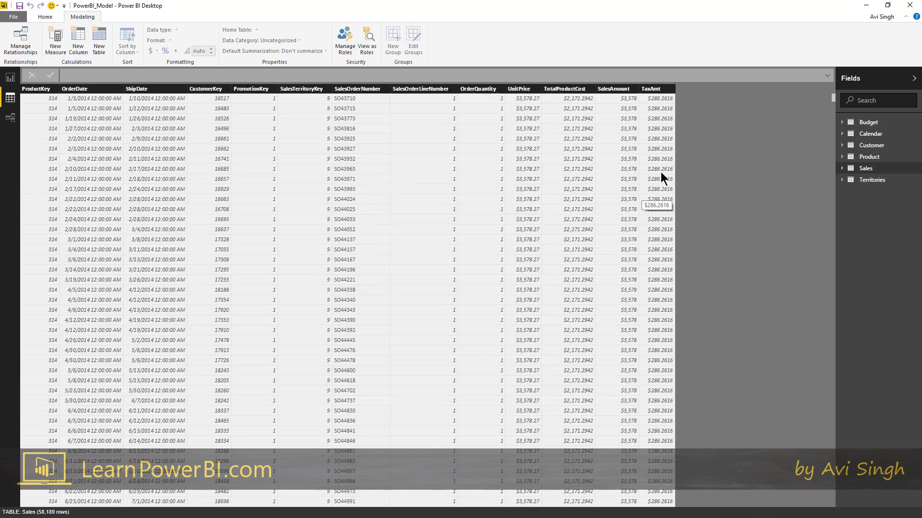
click(874, 157)
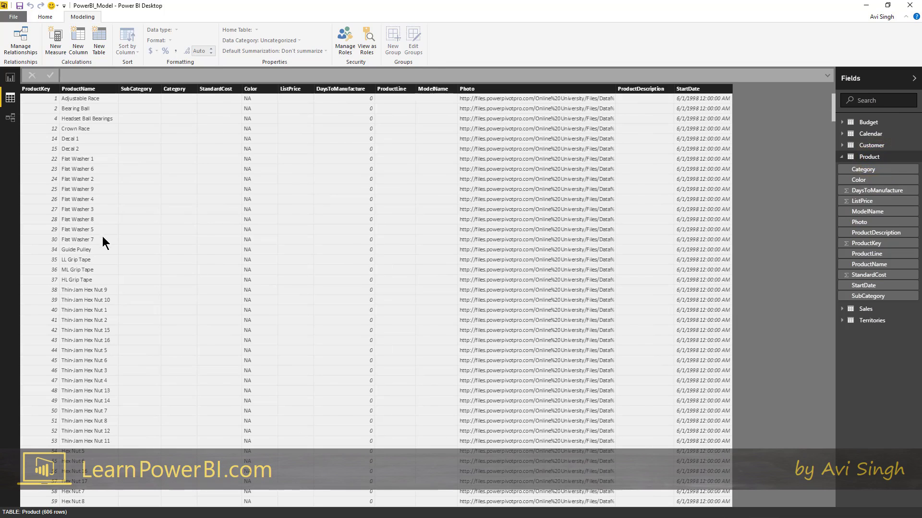
Step: Create a one-to-many relationship from Sales ProductKey to Product ProductKey in the diagram
click(10, 118)
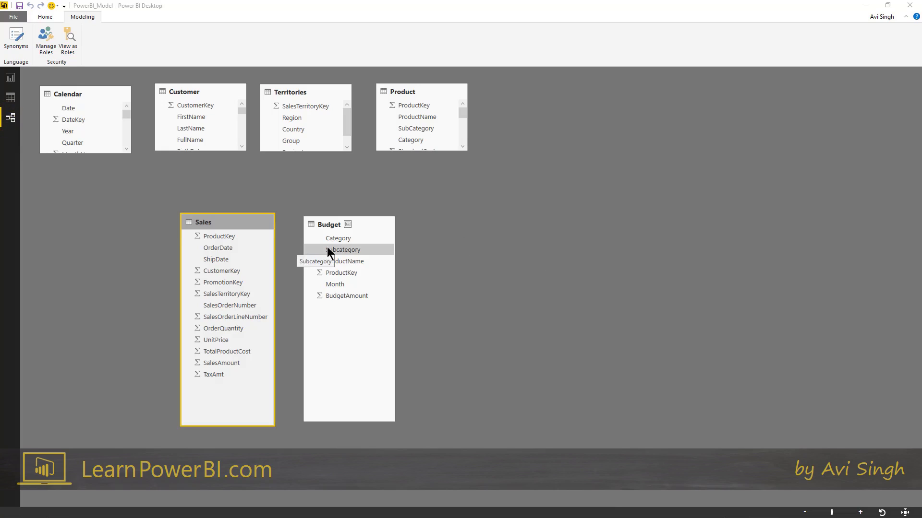
drag(328, 251, 222, 236)
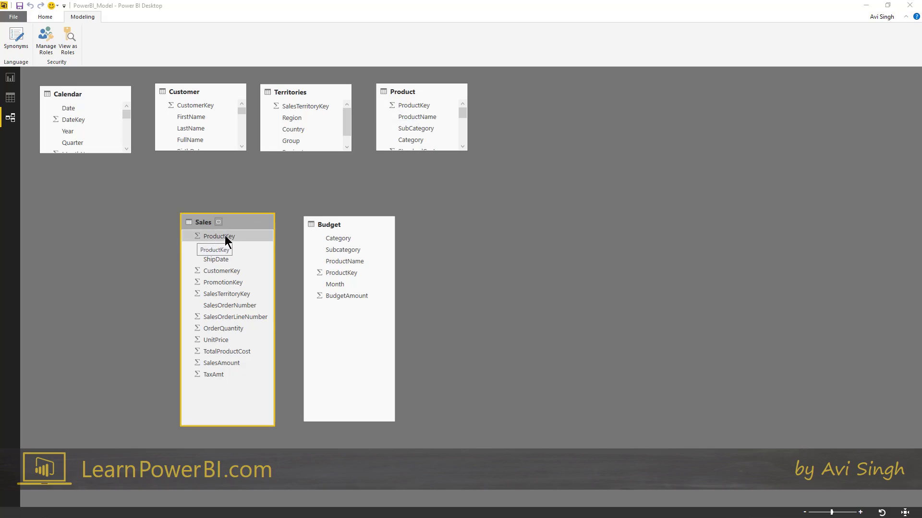
drag(225, 236, 412, 108)
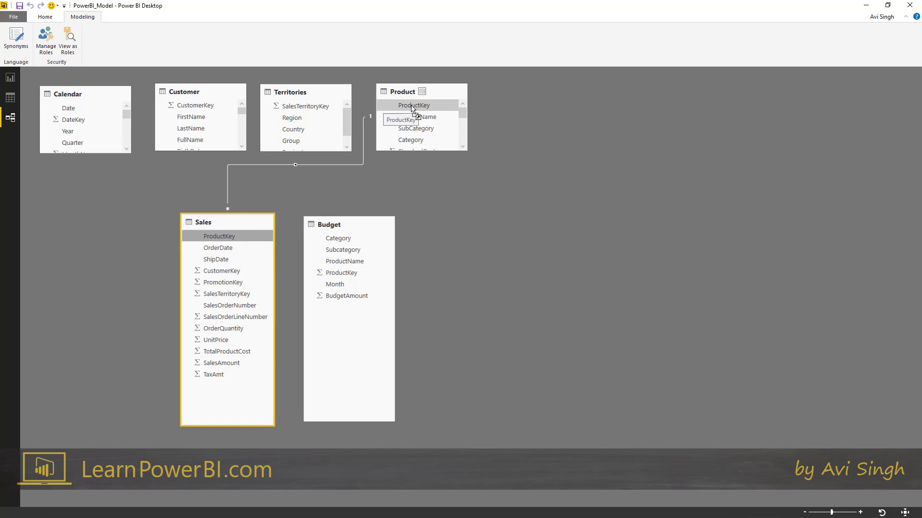
Step: Swap Color for Product SubCategory so the table shows SalesAmount by Category and SubCategory
click(13, 81)
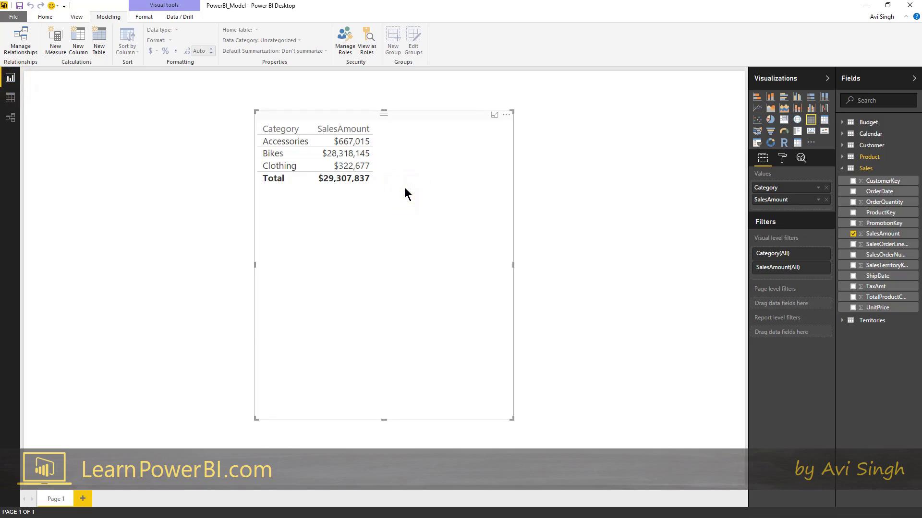
click(841, 168)
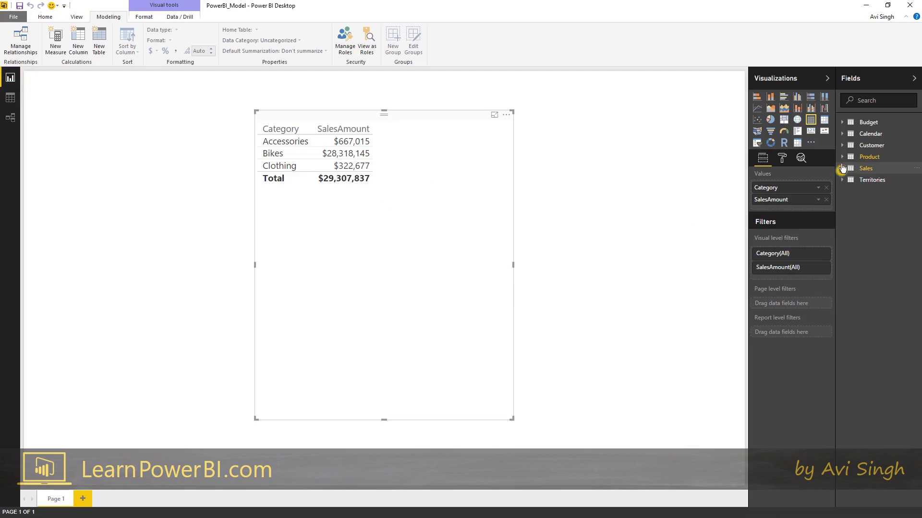
click(842, 157)
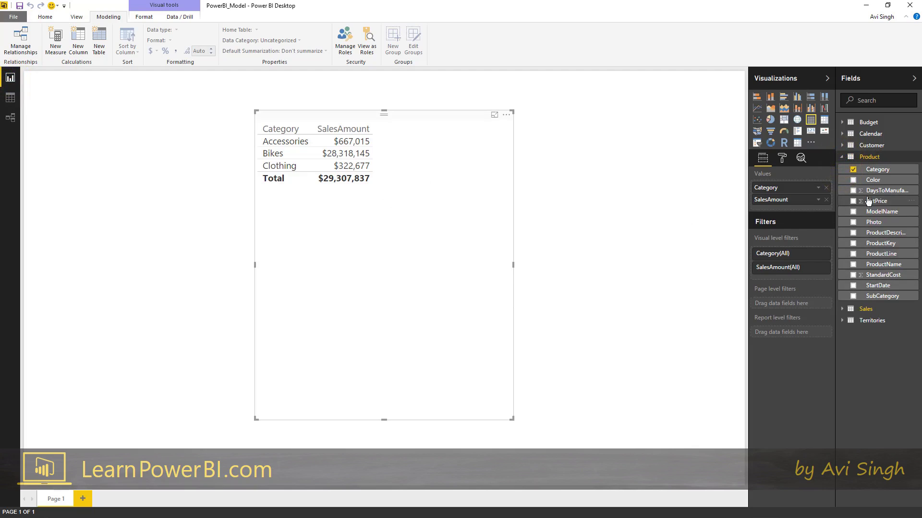
click(886, 182)
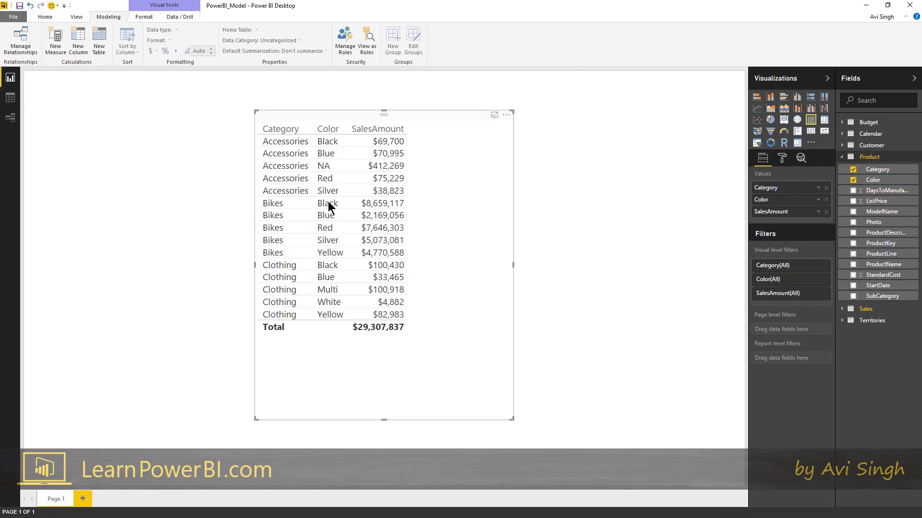
click(826, 199)
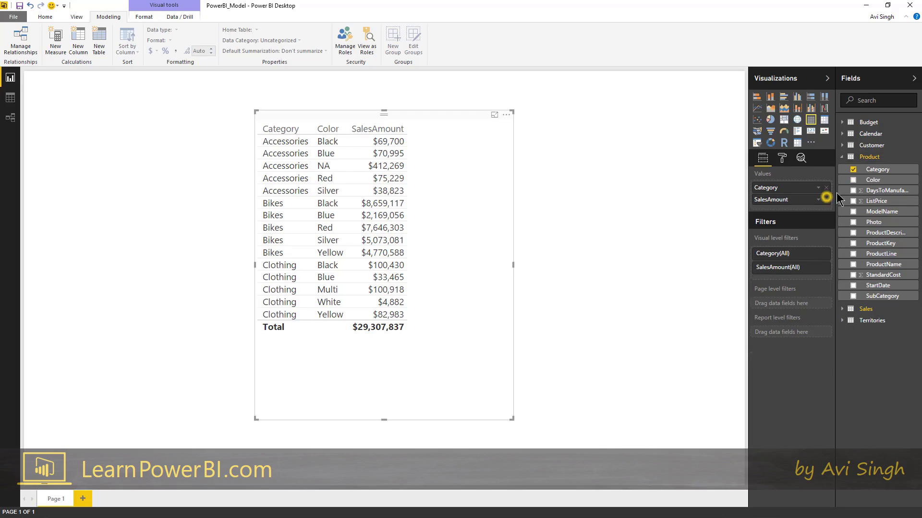
drag(882, 296, 787, 198)
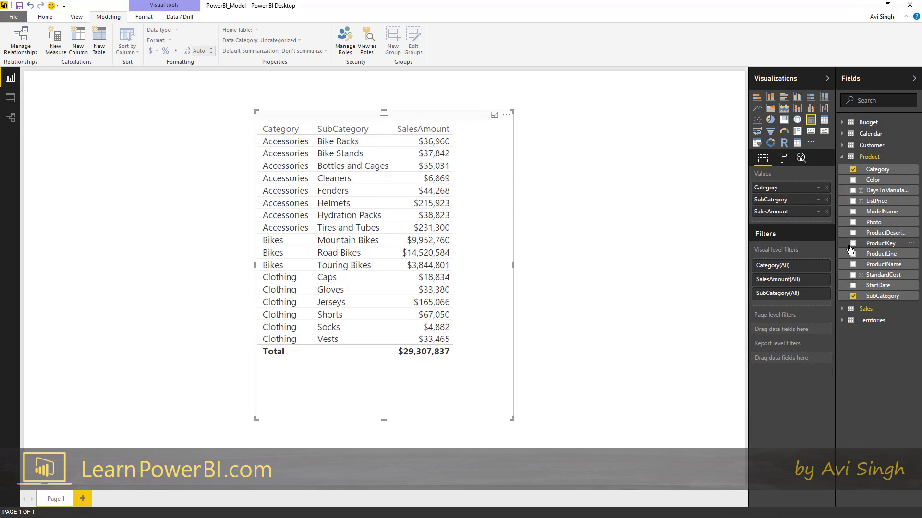
click(10, 117)
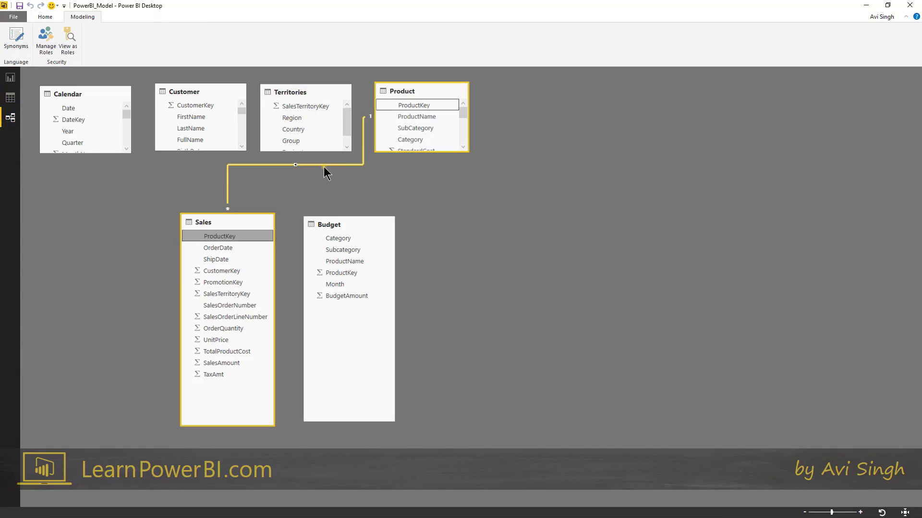
Step: Add Sales relationships: OrderDate–Calendar Date, CustomerKey–Customer, and SalesTerritoryKey–Territories
click(323, 166)
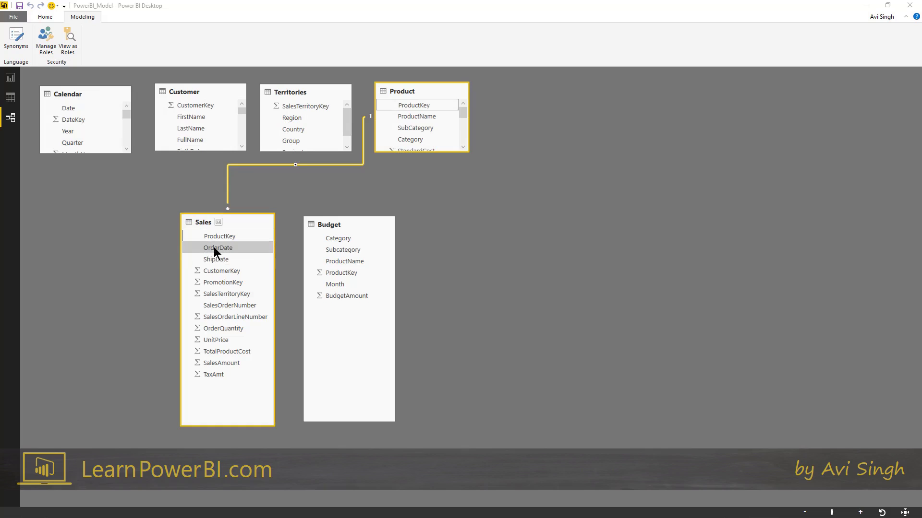
drag(214, 247, 72, 109)
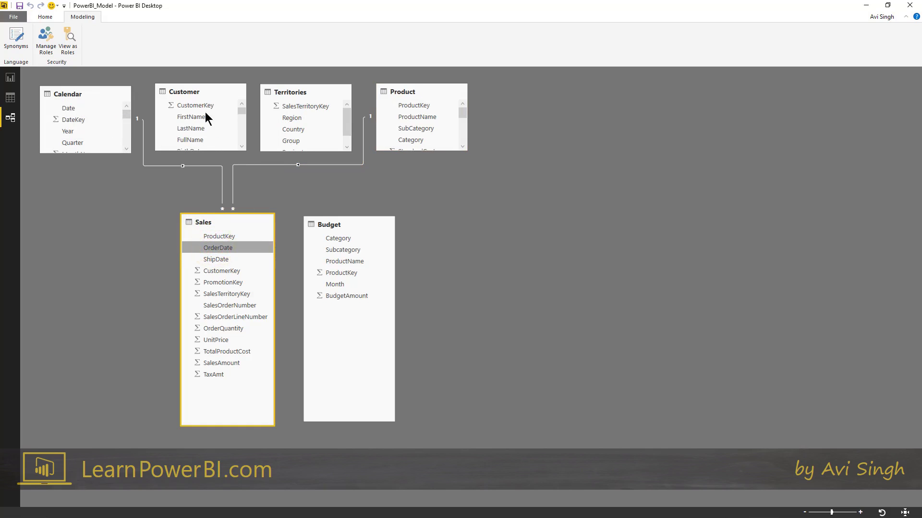
scroll(226, 116, down, 1)
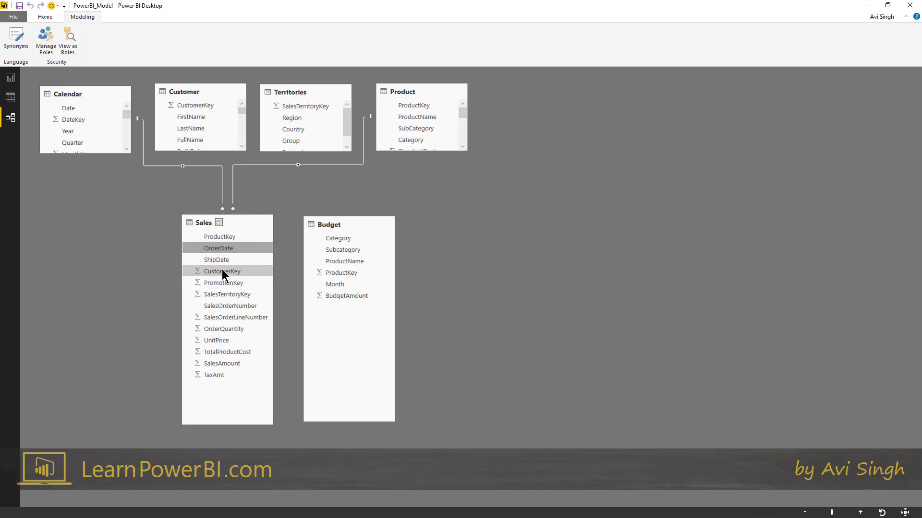
drag(220, 271, 195, 106)
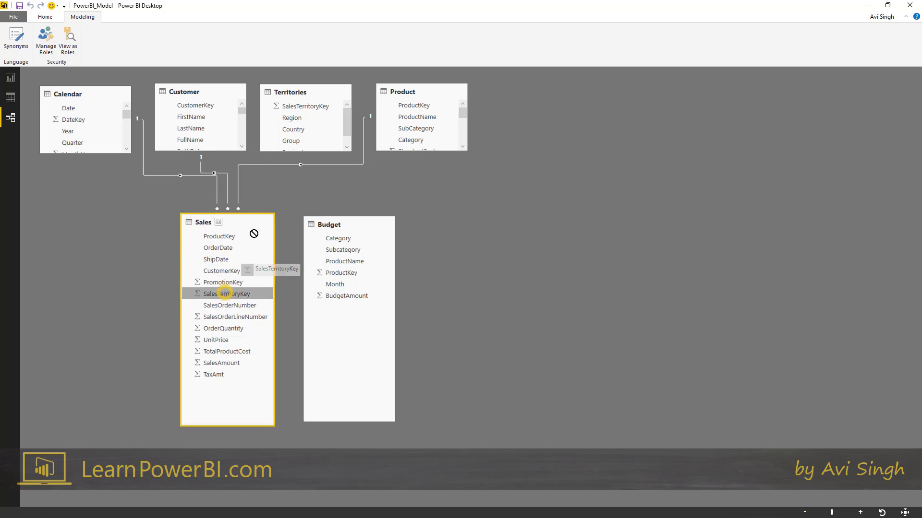
drag(257, 224, 308, 107)
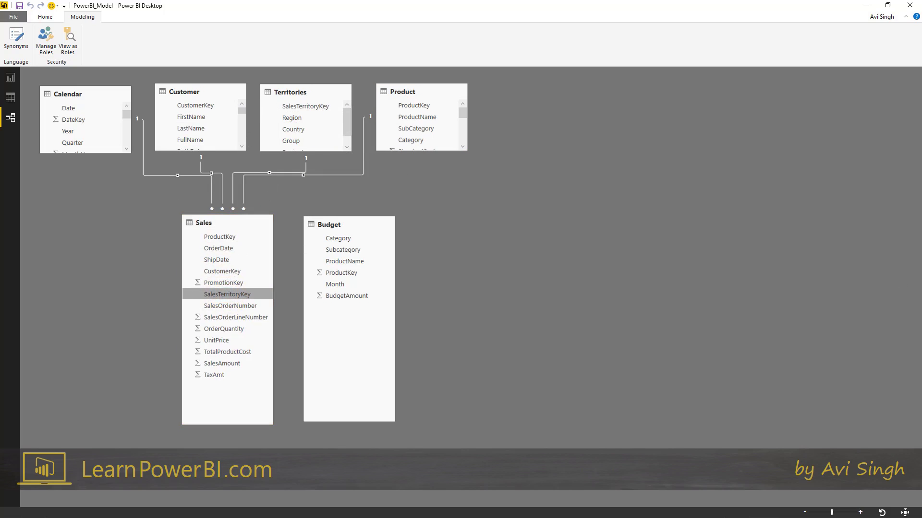
Step: Undo and redraw the Territories link, then delete the Sales–Territories SalesTerritoryKey relationship
key(ctrl+z)
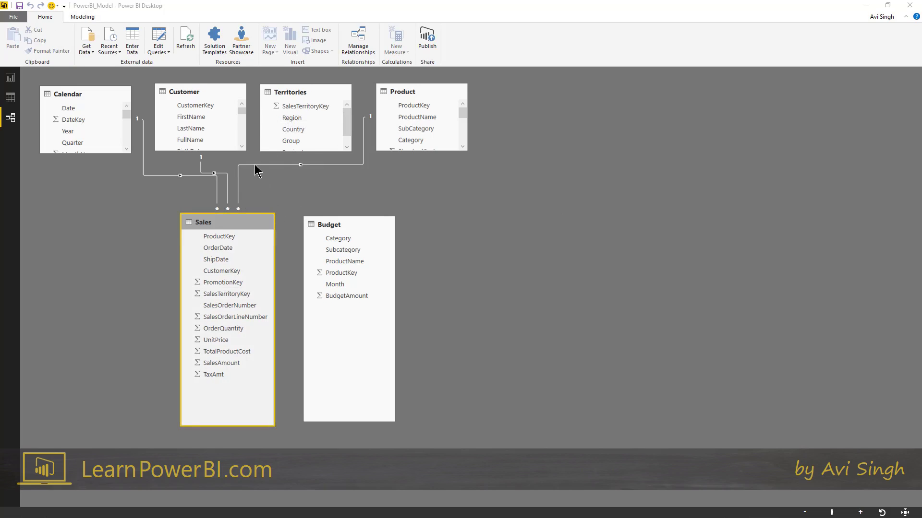
drag(309, 107, 243, 299)
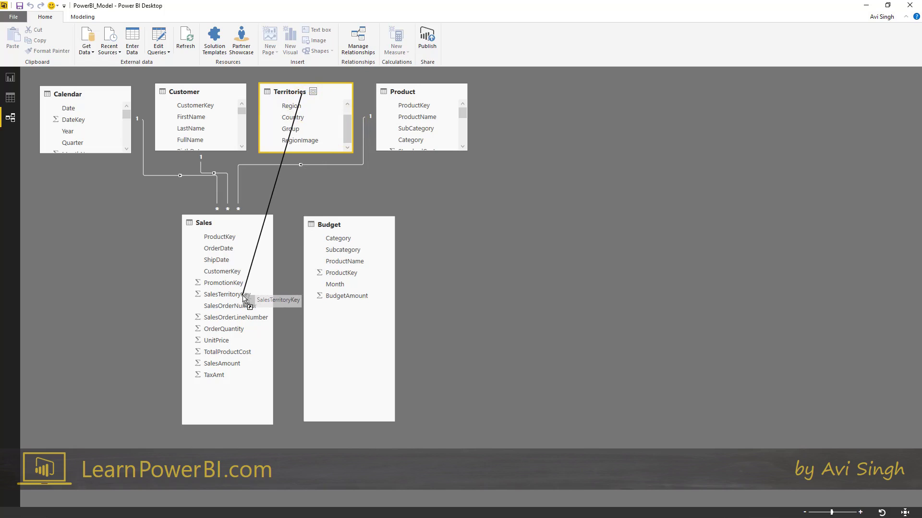
drag(243, 299, 240, 294)
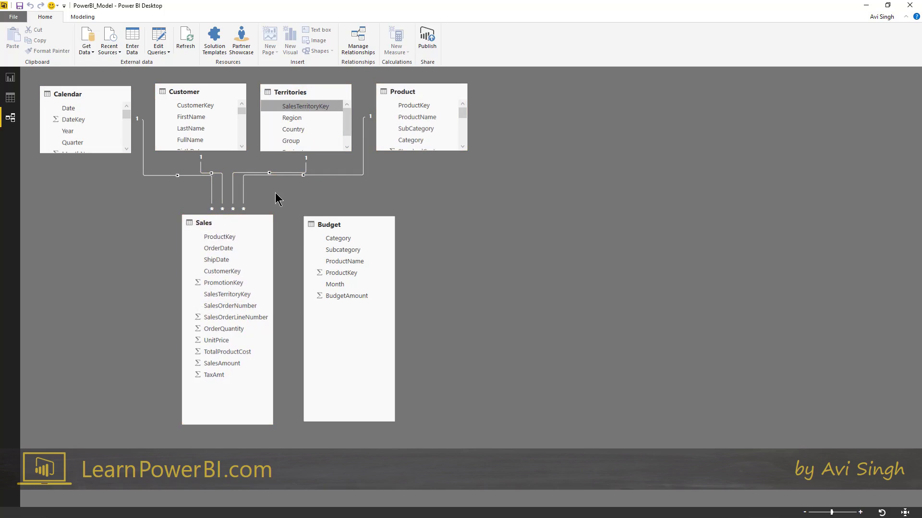
click(300, 171)
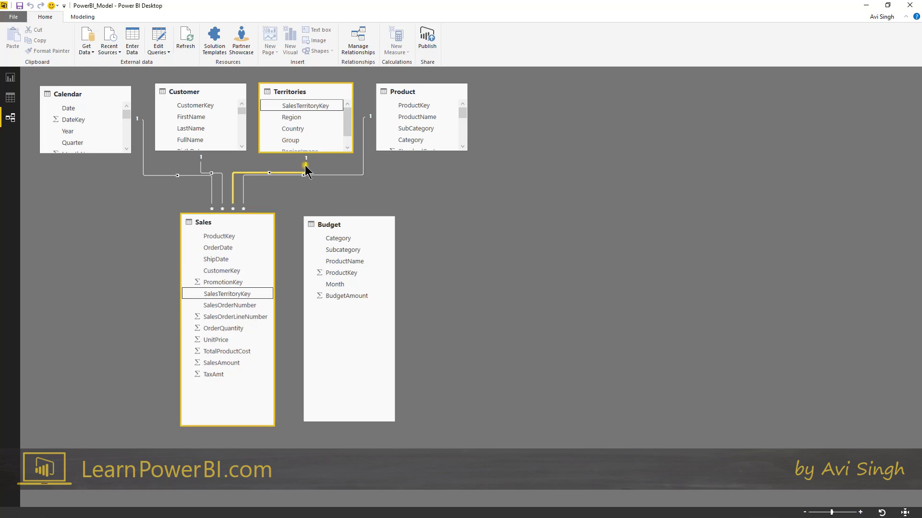
key(Delete)
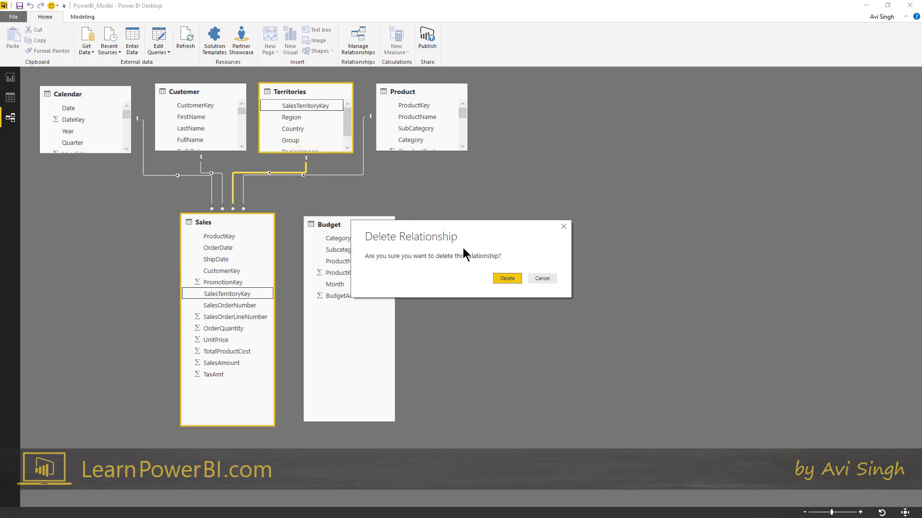
click(507, 278)
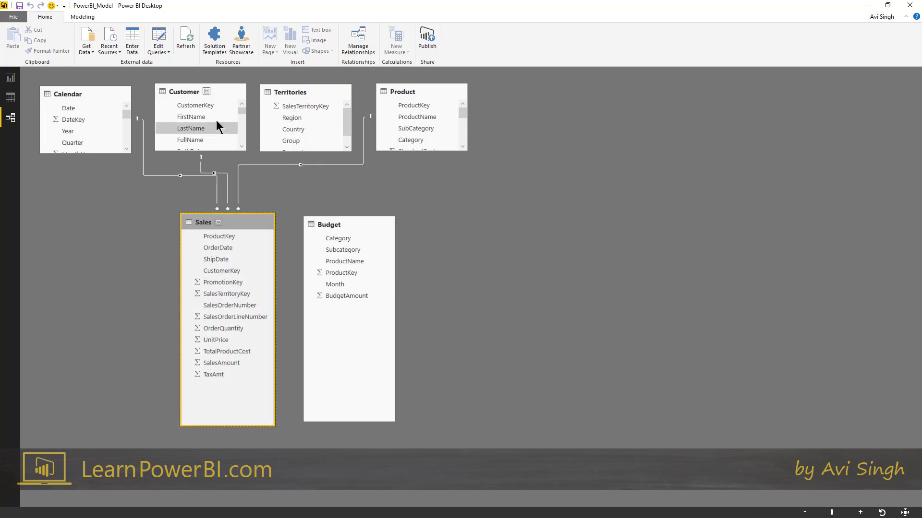
Step: Create a new many-to-one Sales–Territories relationship on SalesTerritoryKey through Manage Relationships
click(359, 41)
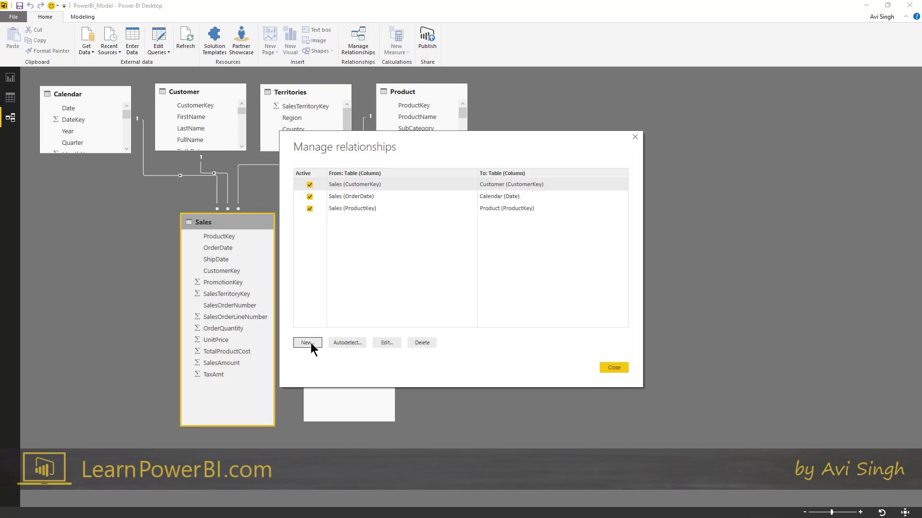
click(307, 342)
drag(371, 124, 461, 113)
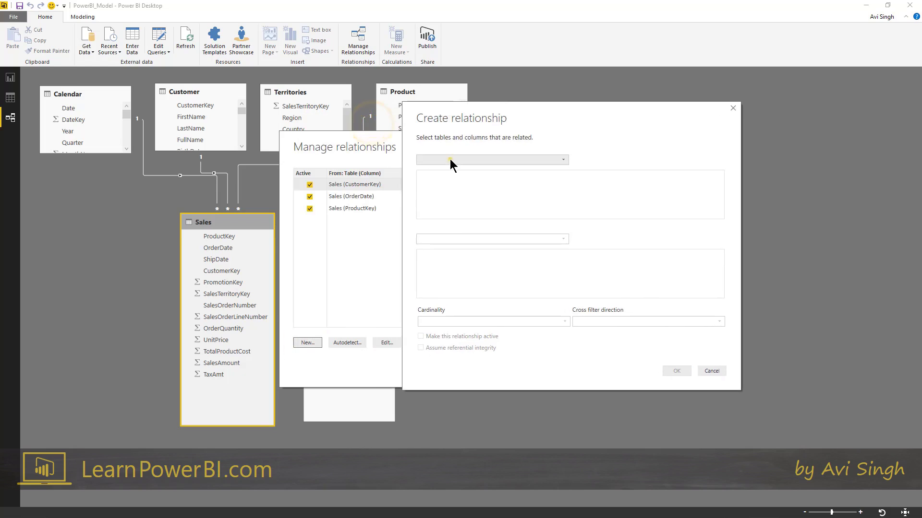
click(450, 159)
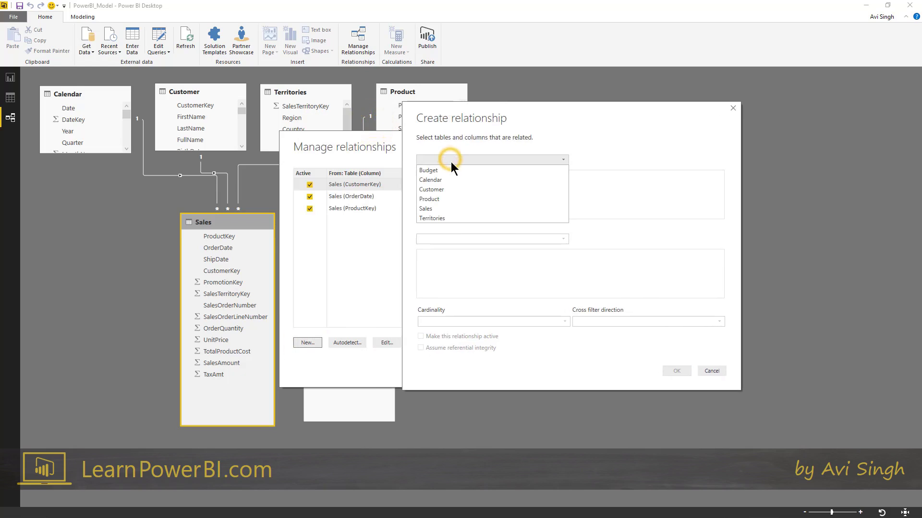
click(432, 208)
click(448, 240)
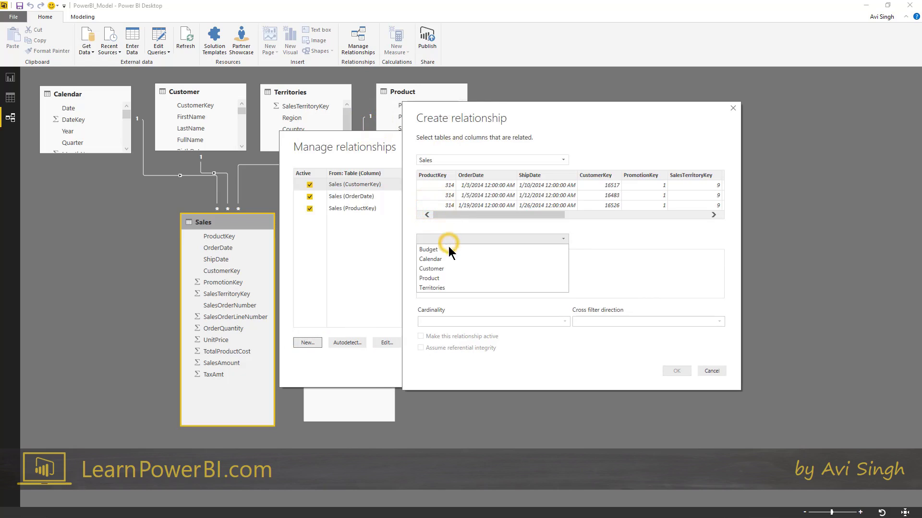
click(435, 288)
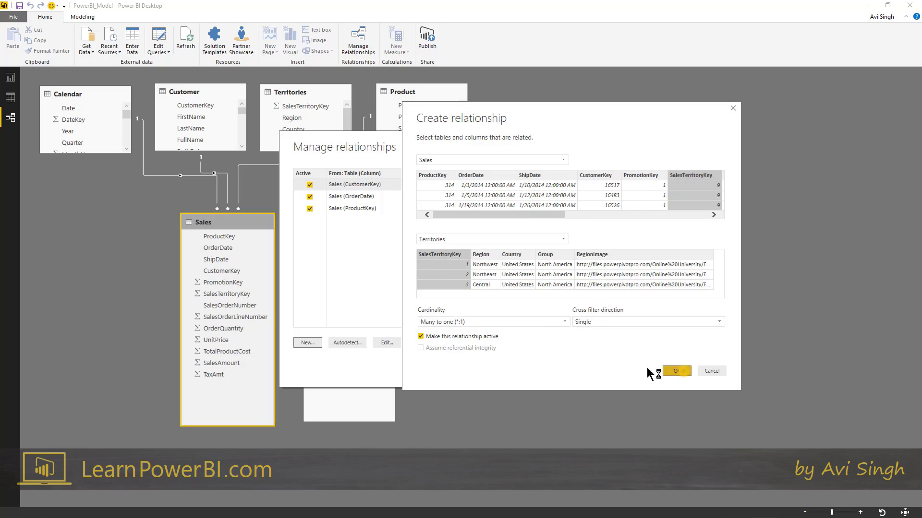
click(679, 371)
click(613, 369)
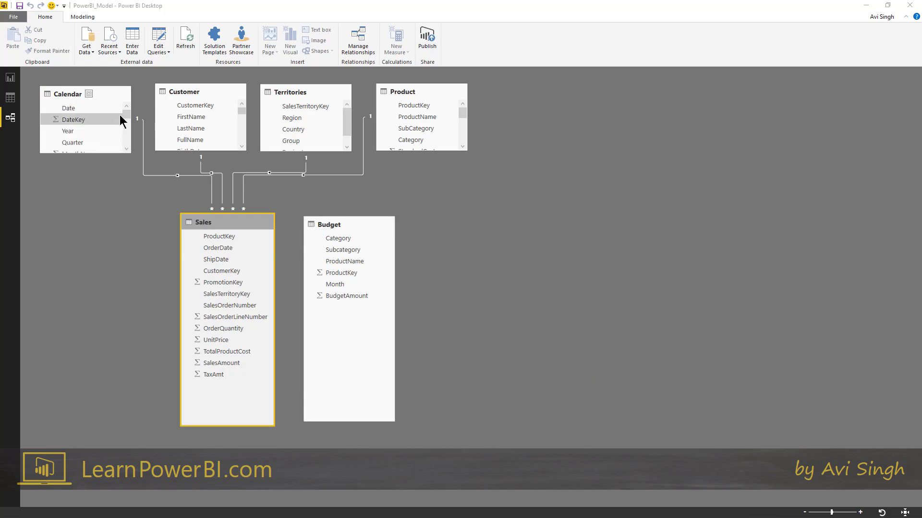
Step: Duplicate the Category table and change the copy to show SalesAmount by Customer Occupation
click(10, 77)
drag(336, 120, 80, 102)
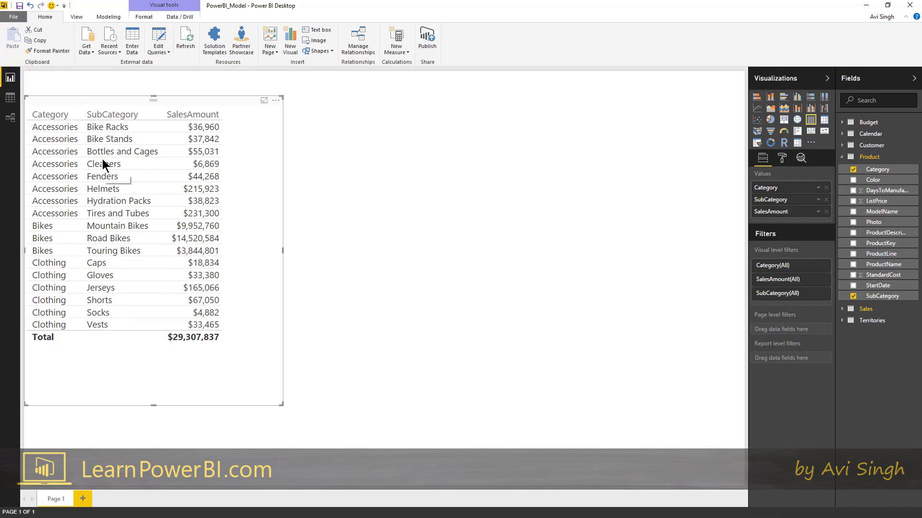
key(ctrl+c)
key(ctrl+v)
drag(128, 107, 373, 95)
click(852, 170)
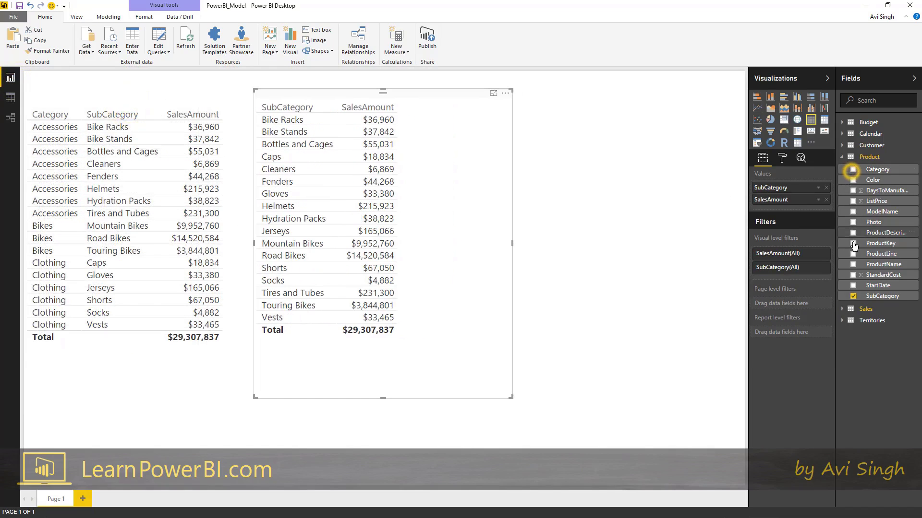
click(853, 296)
click(846, 159)
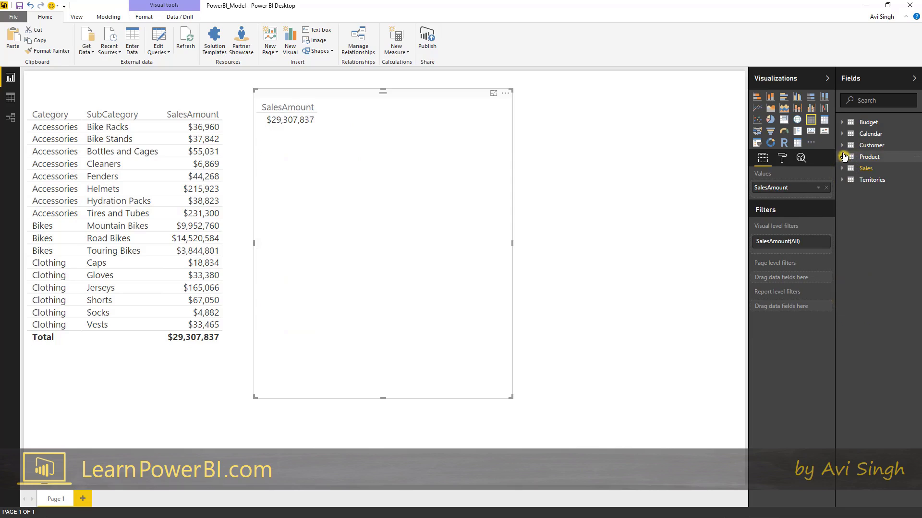
click(842, 145)
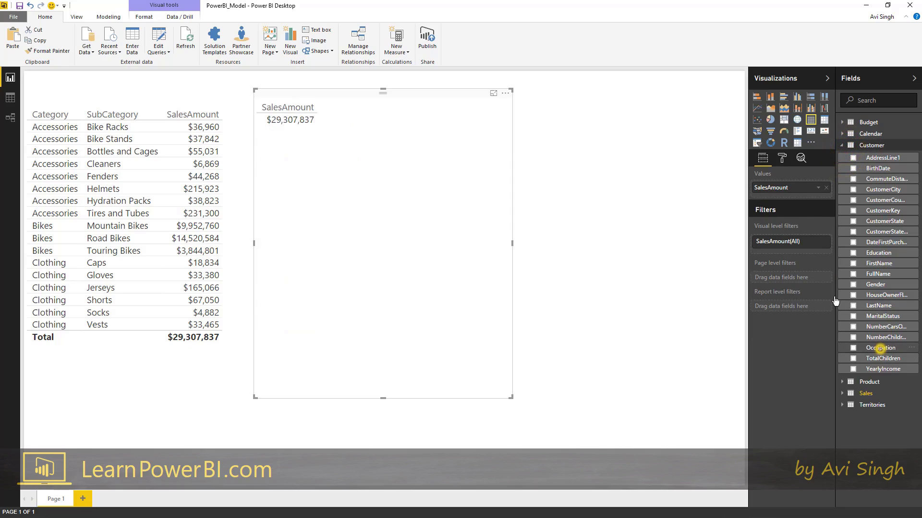
click(881, 348)
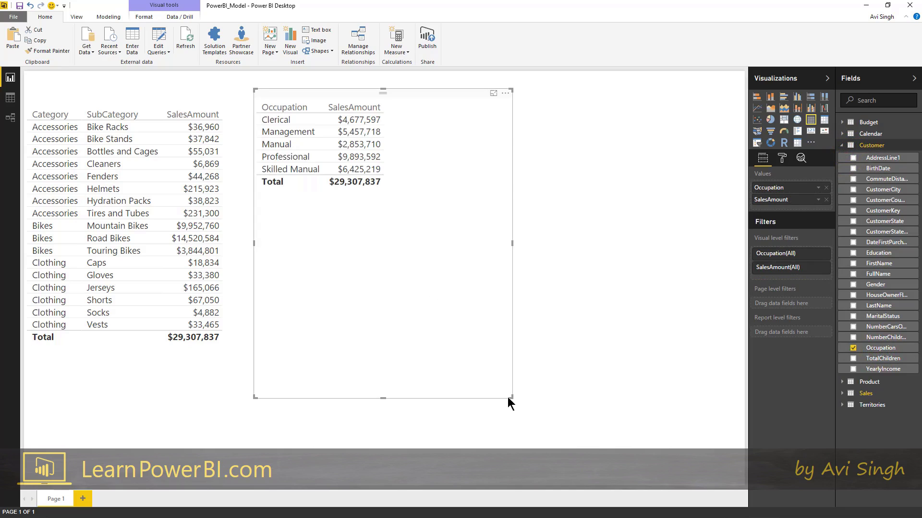
drag(508, 397, 438, 200)
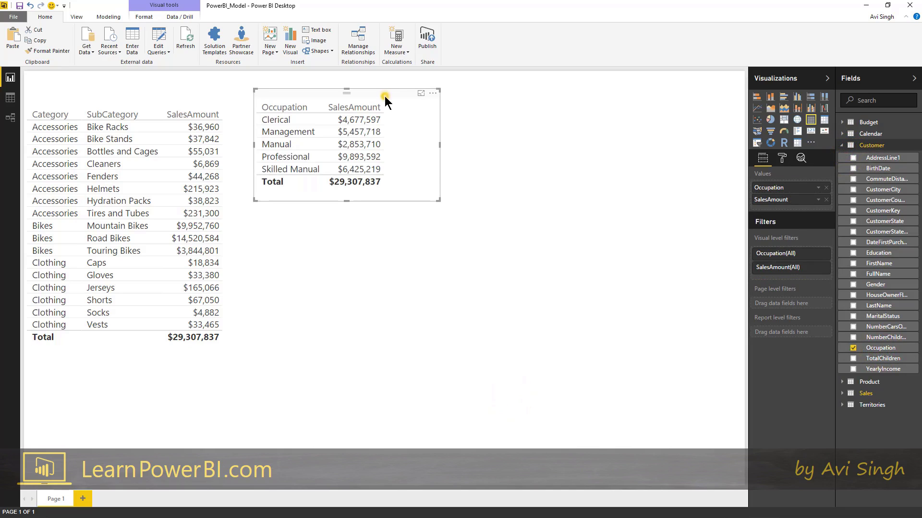
Step: Duplicate the Occupation table and change it to show SalesAmount by Country and Gender
key(ctrl+c)
key(ctrl+v)
drag(385, 96, 379, 218)
click(850, 408)
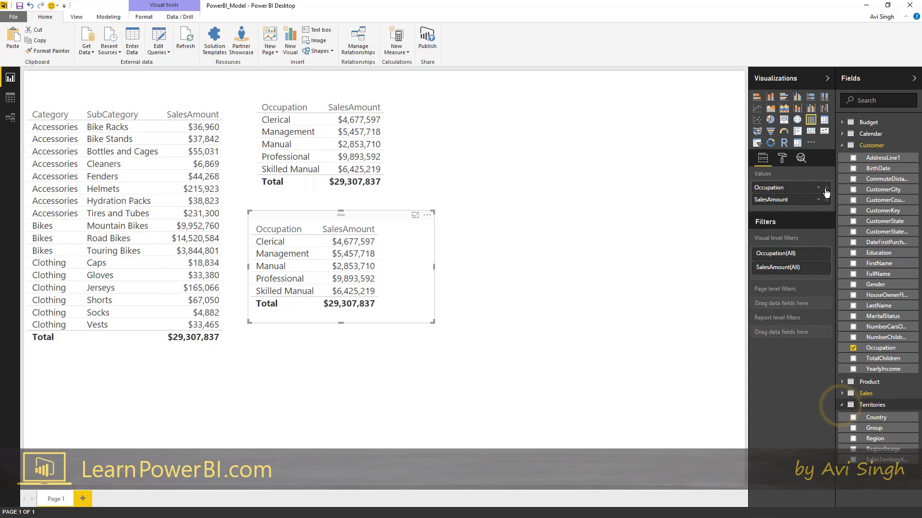
click(826, 188)
drag(870, 417, 792, 191)
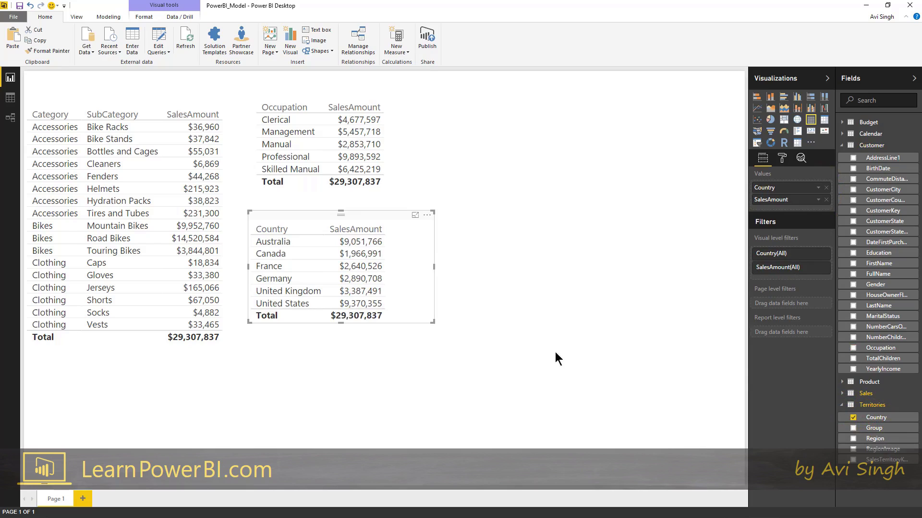
drag(877, 285, 323, 315)
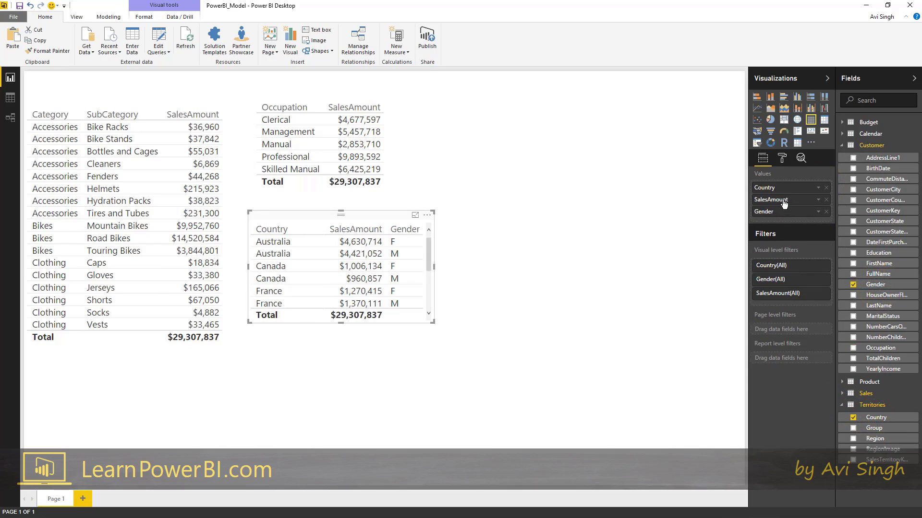
drag(784, 204, 772, 217)
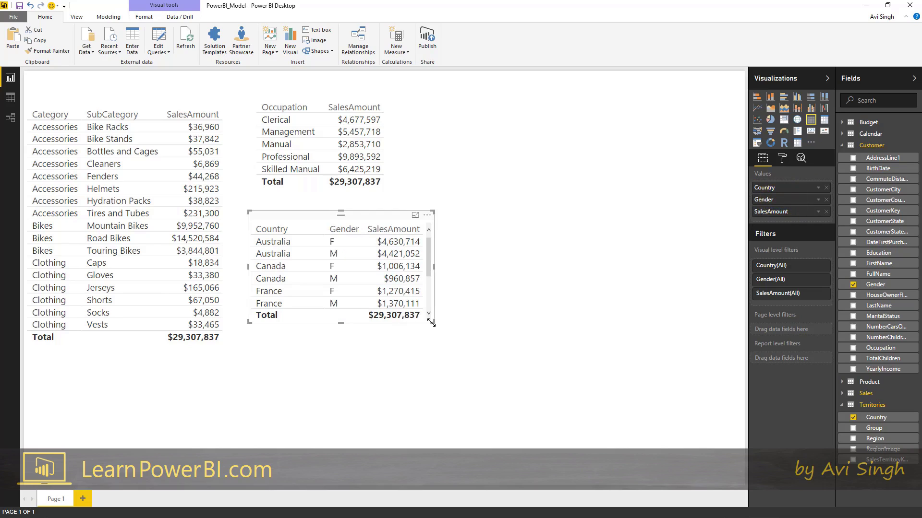
drag(431, 324, 512, 391)
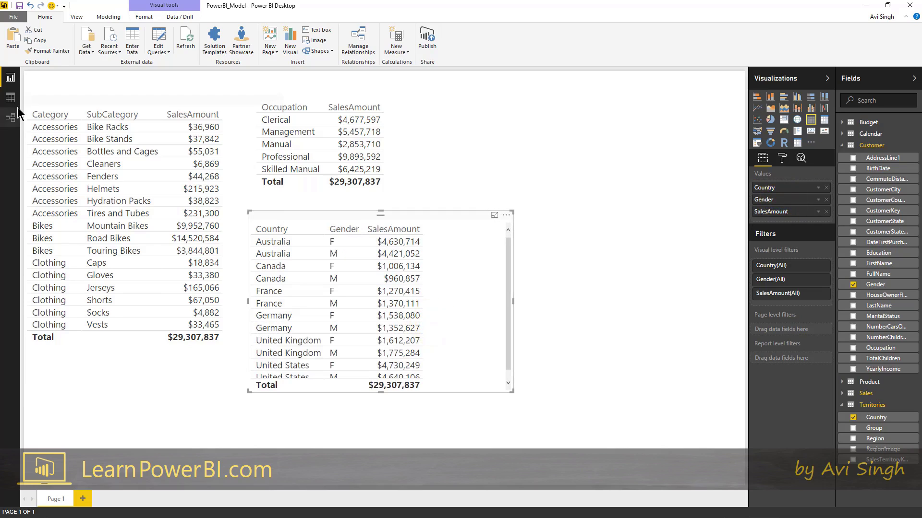
Step: Switch to the model's relationships diagram
click(10, 117)
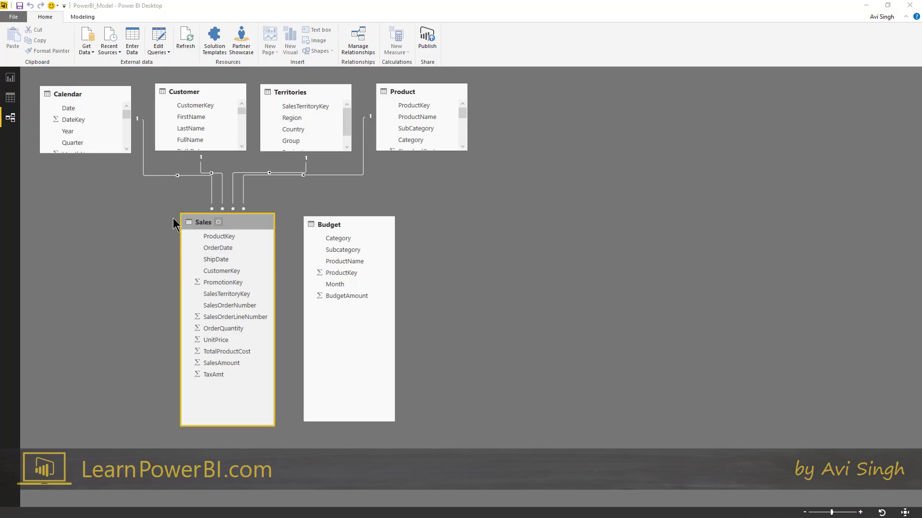
Step: Delete the Country/Gender and Occupation tables from the report page
click(10, 77)
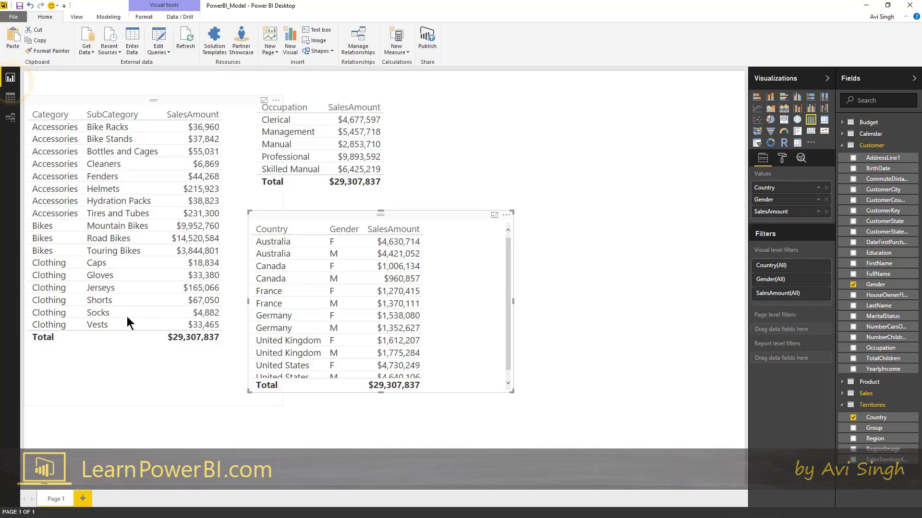
click(364, 217)
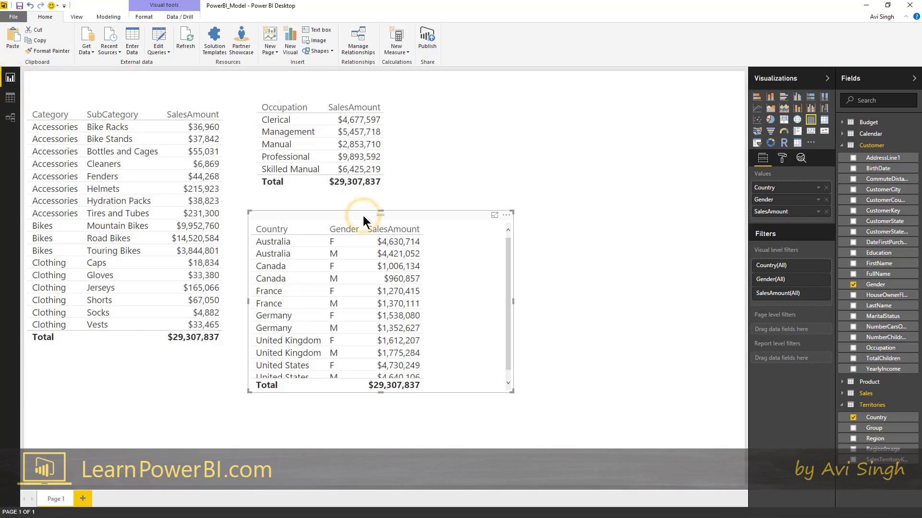
key(Delete)
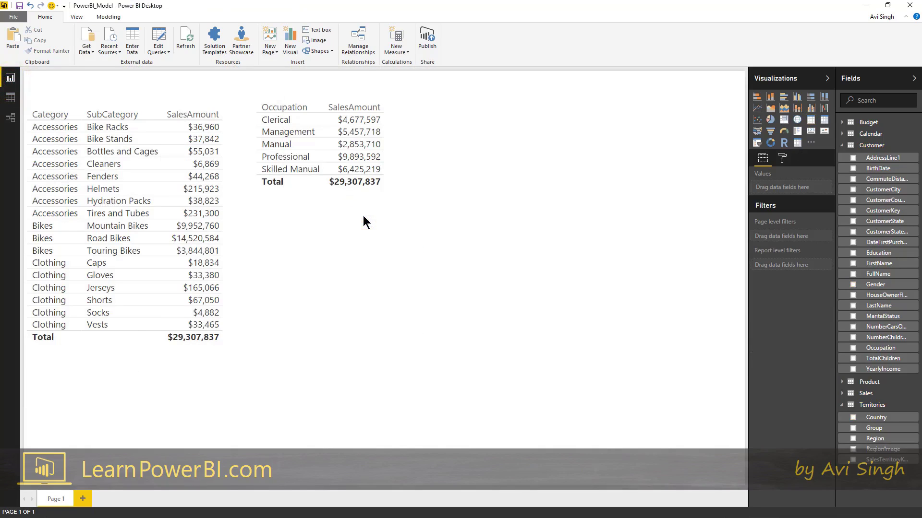
click(379, 97)
key(Delete)
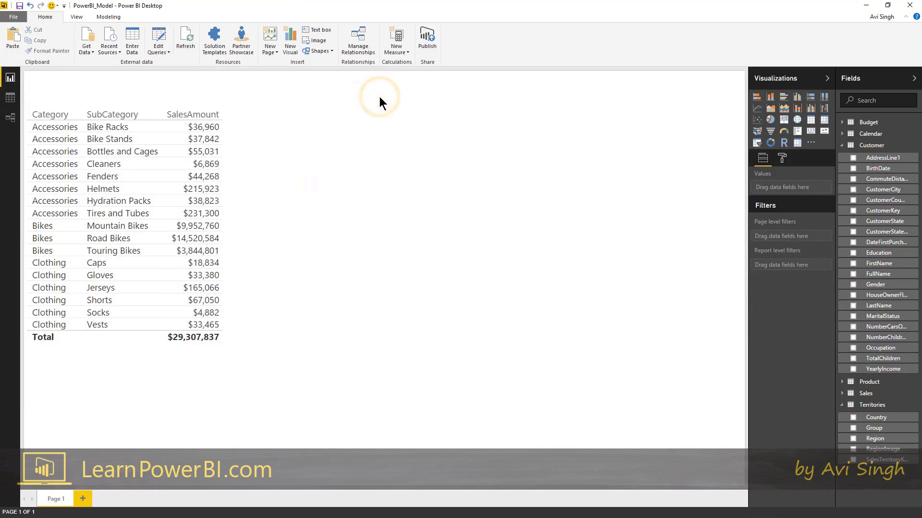
click(842, 145)
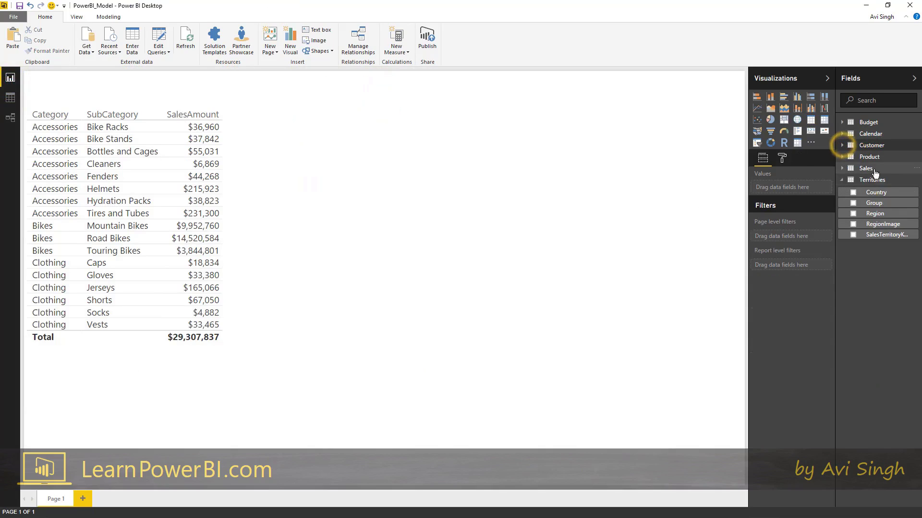
Step: Add a BudgetAmount table visual with text size 12
click(842, 122)
drag(885, 134, 538, 223)
click(811, 119)
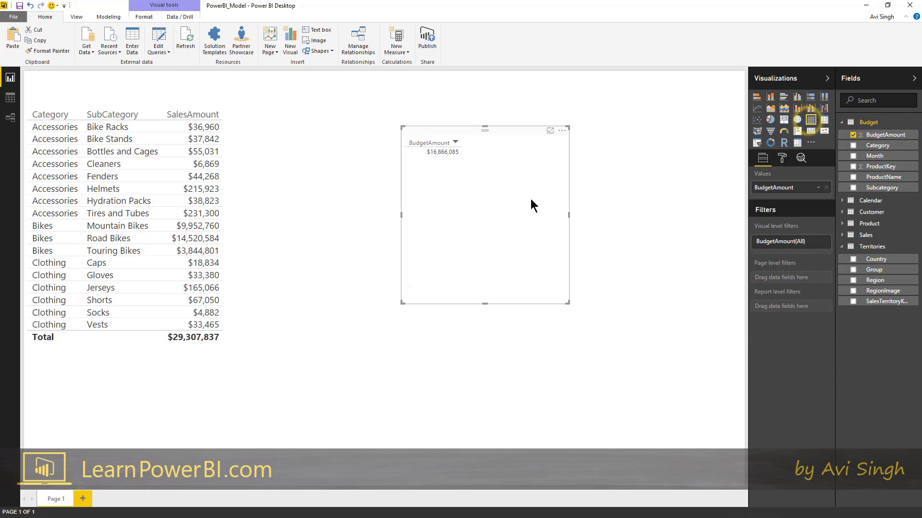
click(781, 158)
click(772, 176)
click(785, 210)
text(12)
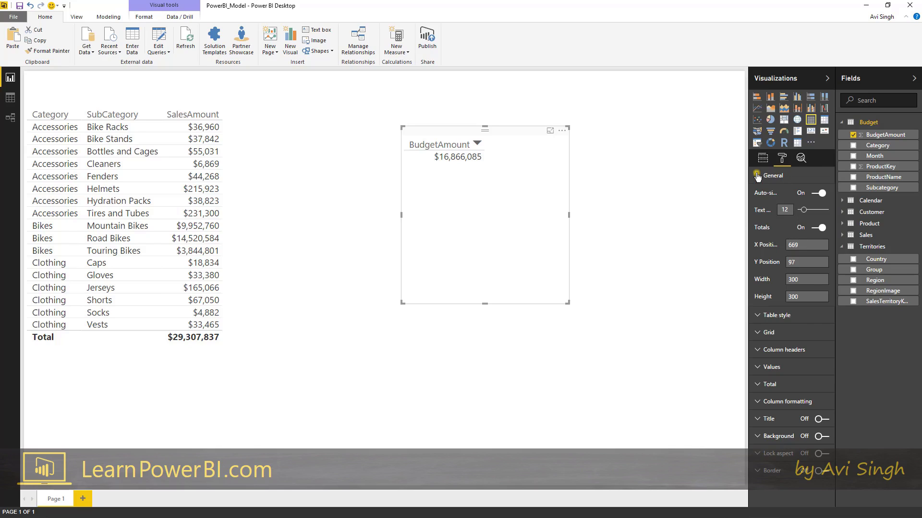
click(757, 175)
click(763, 158)
Step: Add Product Category to the budget table and move it further left
click(841, 122)
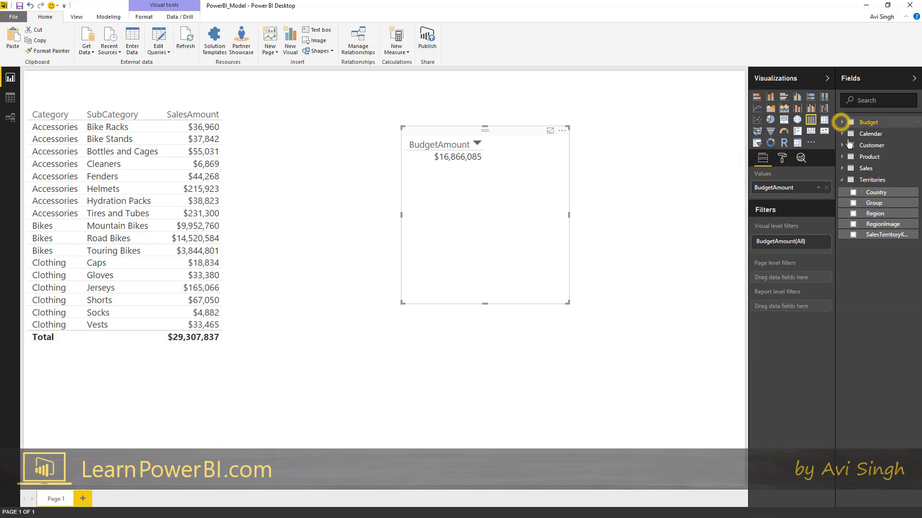
click(841, 156)
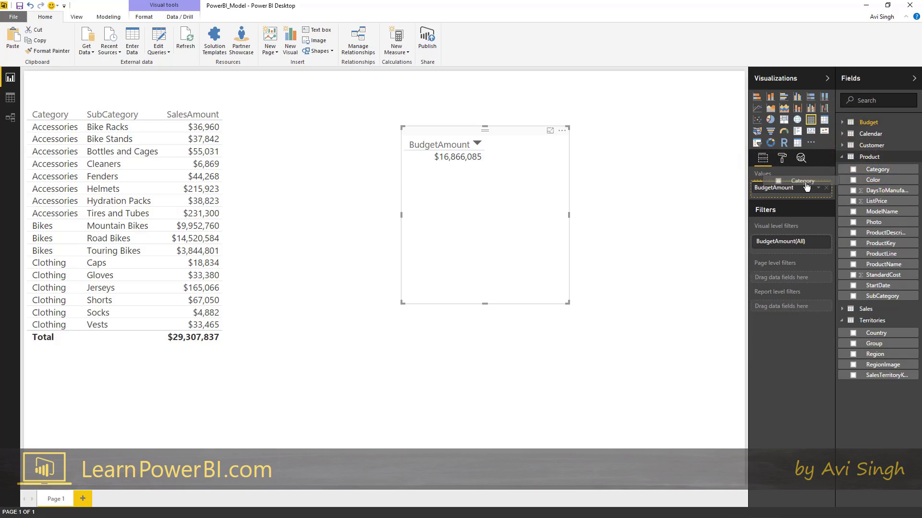
drag(779, 188, 778, 186)
drag(514, 129, 431, 116)
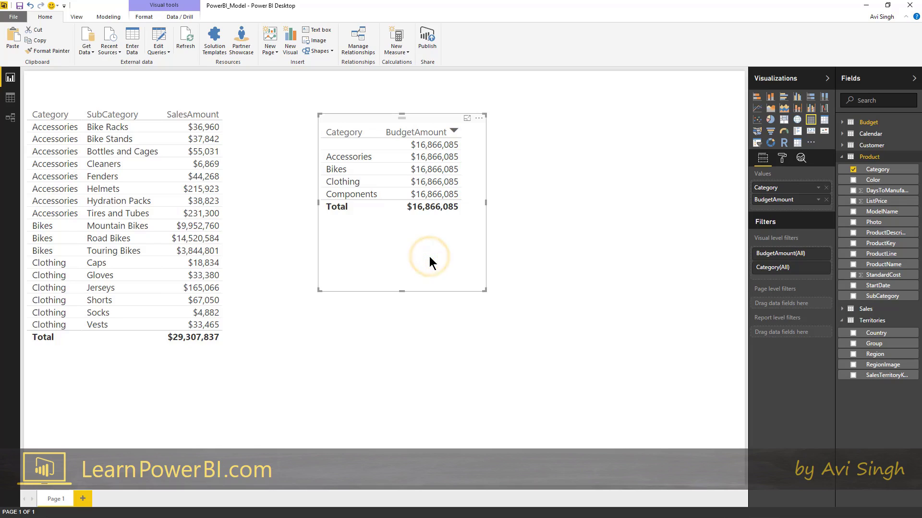
click(10, 118)
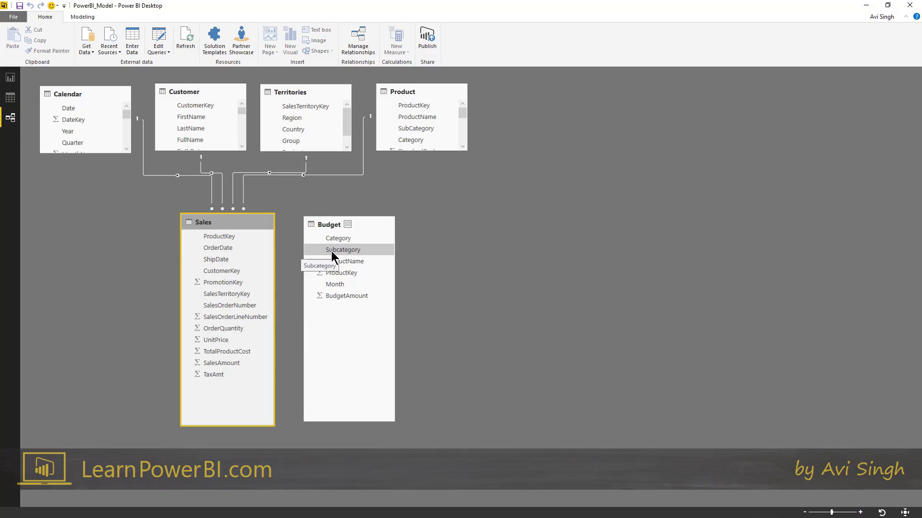
Step: Link Budget.ProductKey to Product and Budget.Month to Calendar.Date, then return to the report
drag(348, 272, 413, 105)
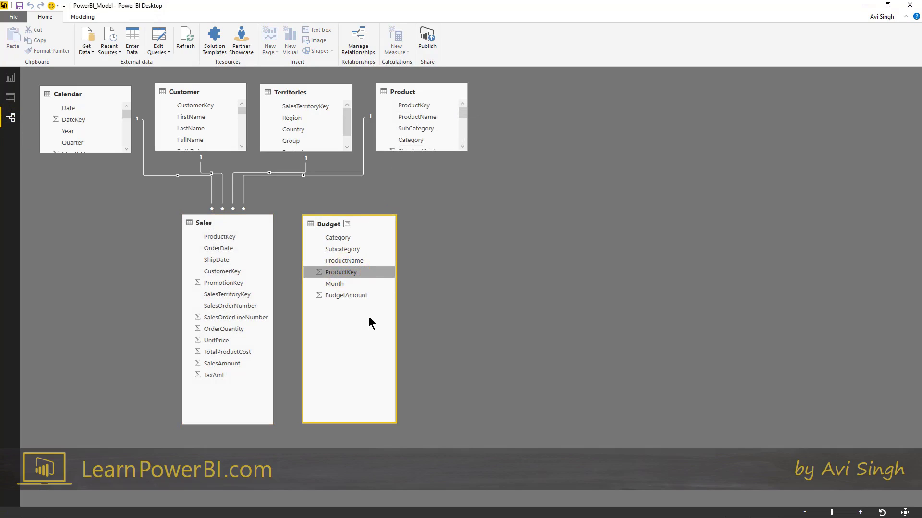
click(338, 286)
drag(338, 288, 68, 111)
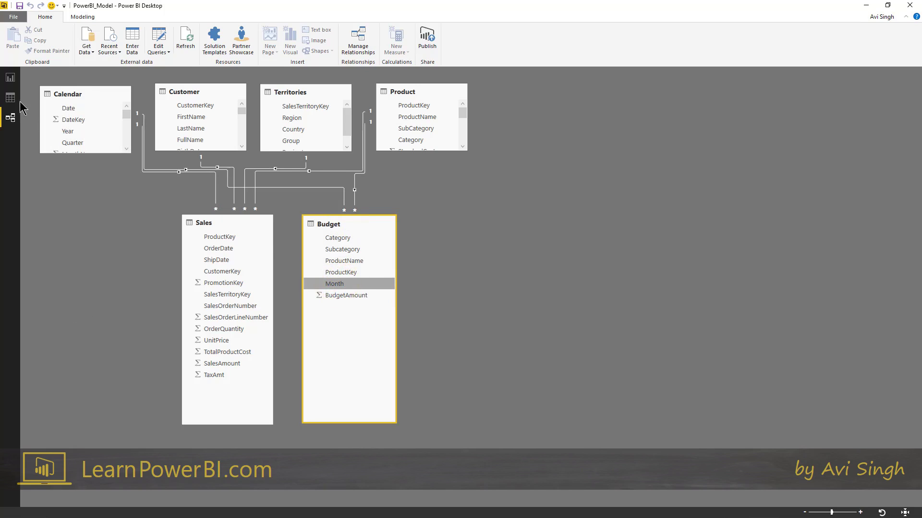
click(10, 77)
Step: Add SubCategory between Category and BudgetAmount in the budget table and enlarge it to show every row
click(434, 118)
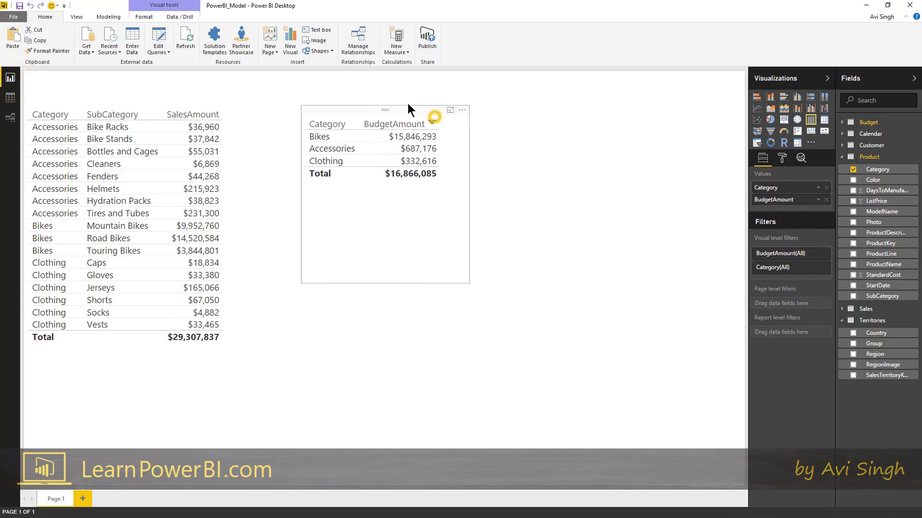
drag(405, 102, 398, 99)
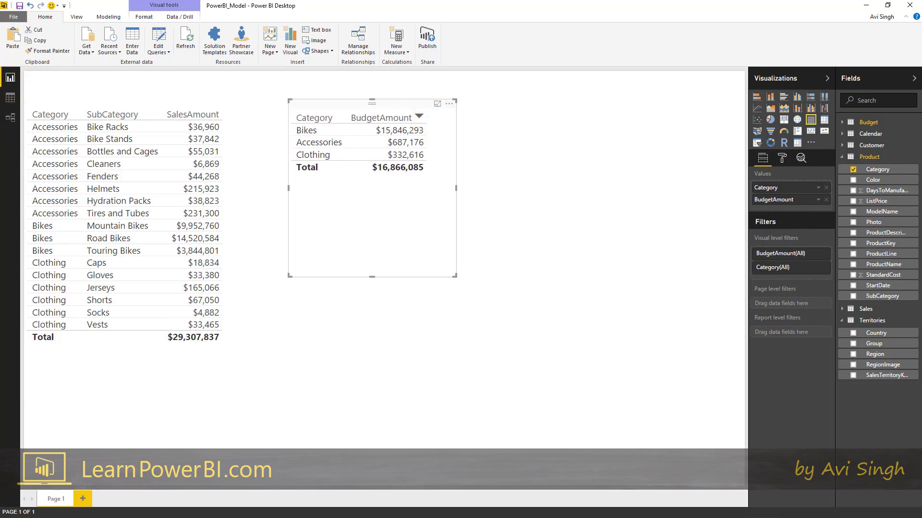
drag(883, 295, 807, 201)
drag(455, 274, 537, 350)
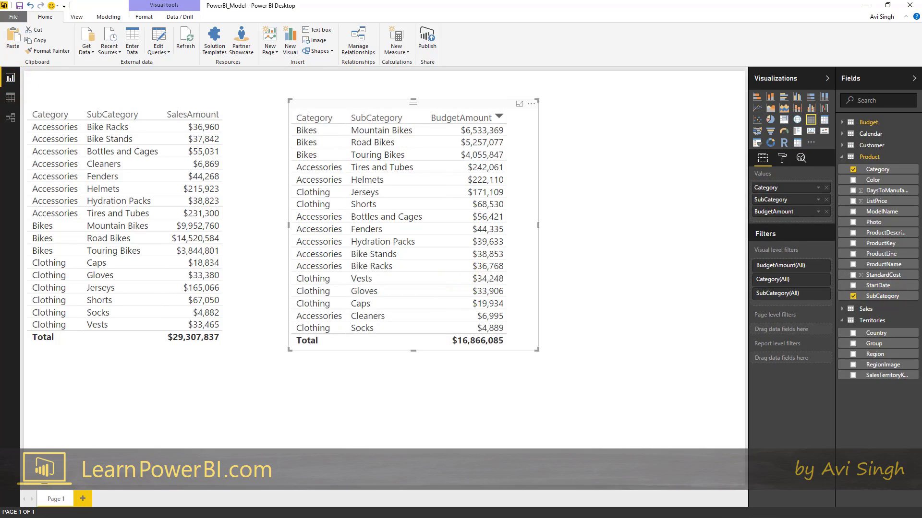